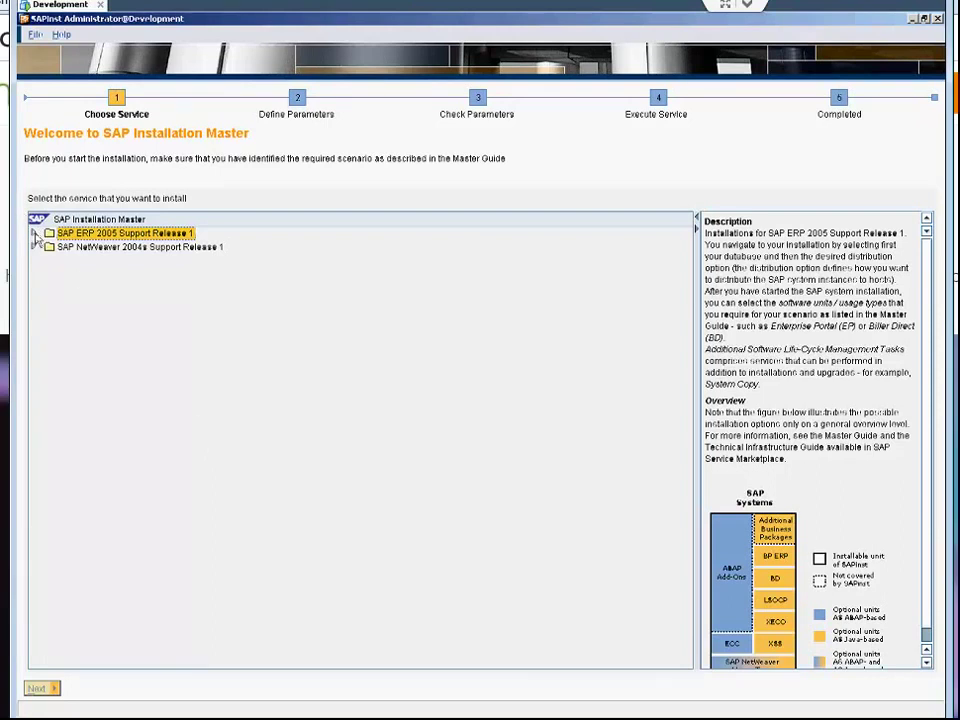
Choose Central System Installation on Oracle within the SAP ERP 2005 Support Release 1 systems
left_click(34, 233)
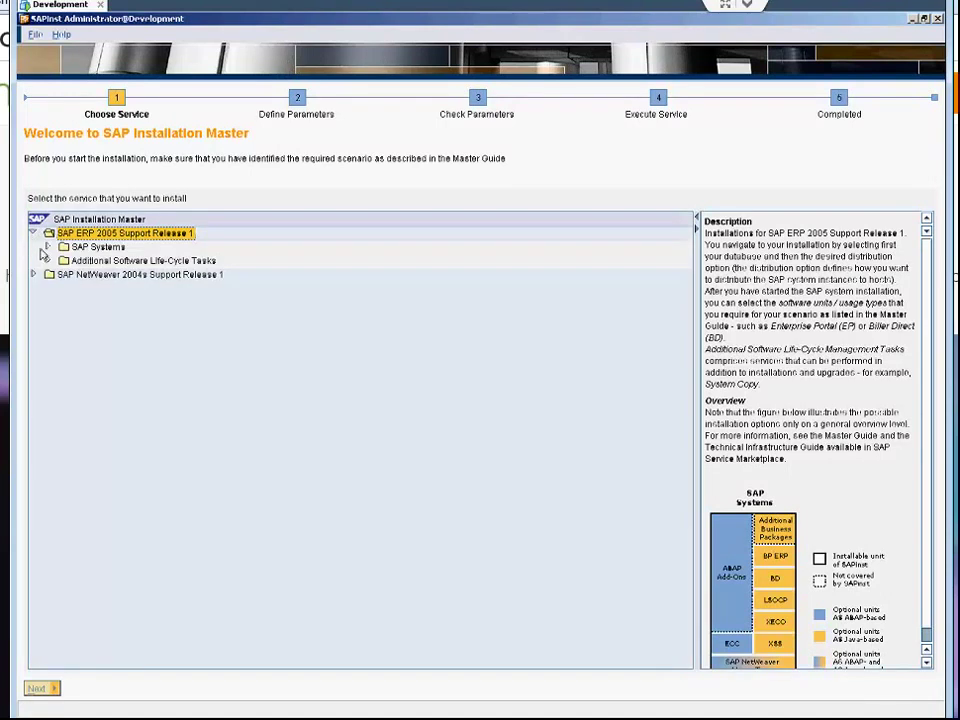
left_click(47, 247)
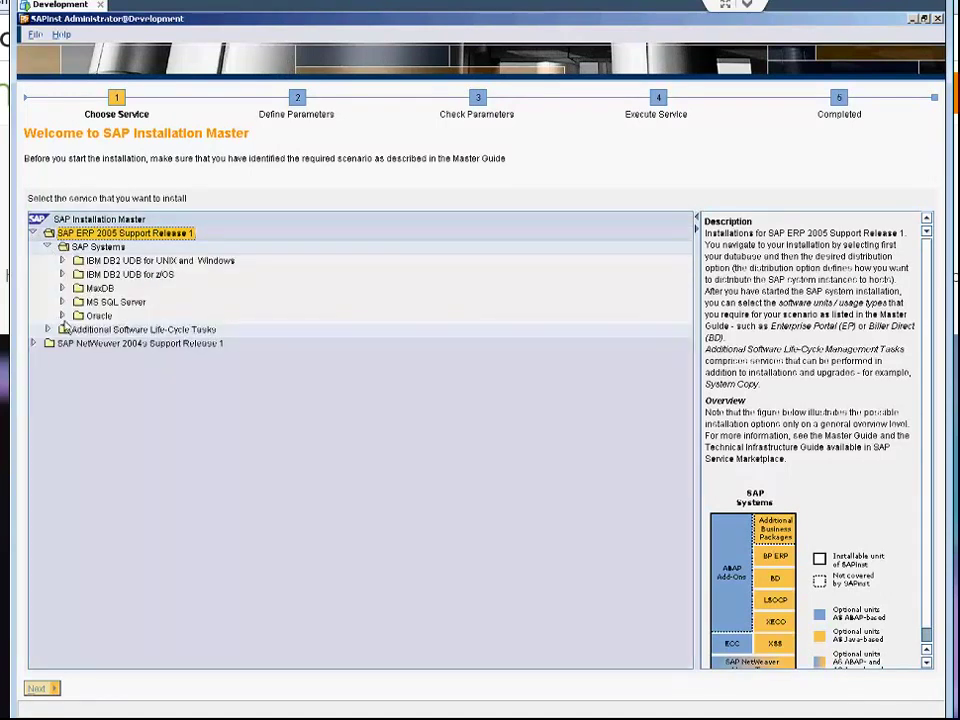
left_click(63, 316)
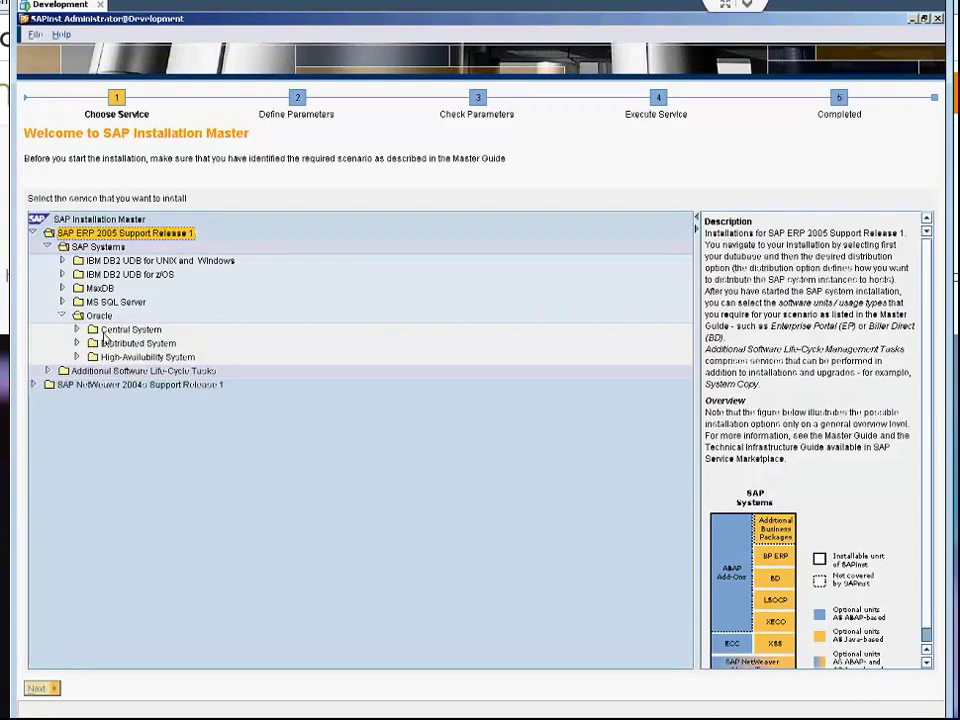
left_click(112, 331)
double_click(112, 331)
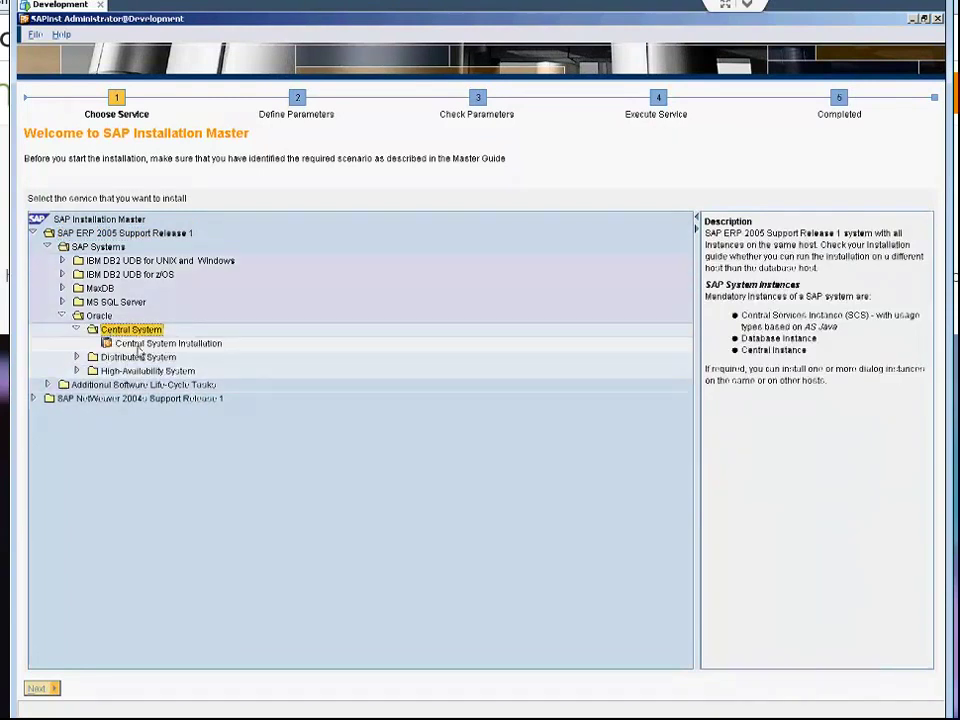
left_click(137, 345)
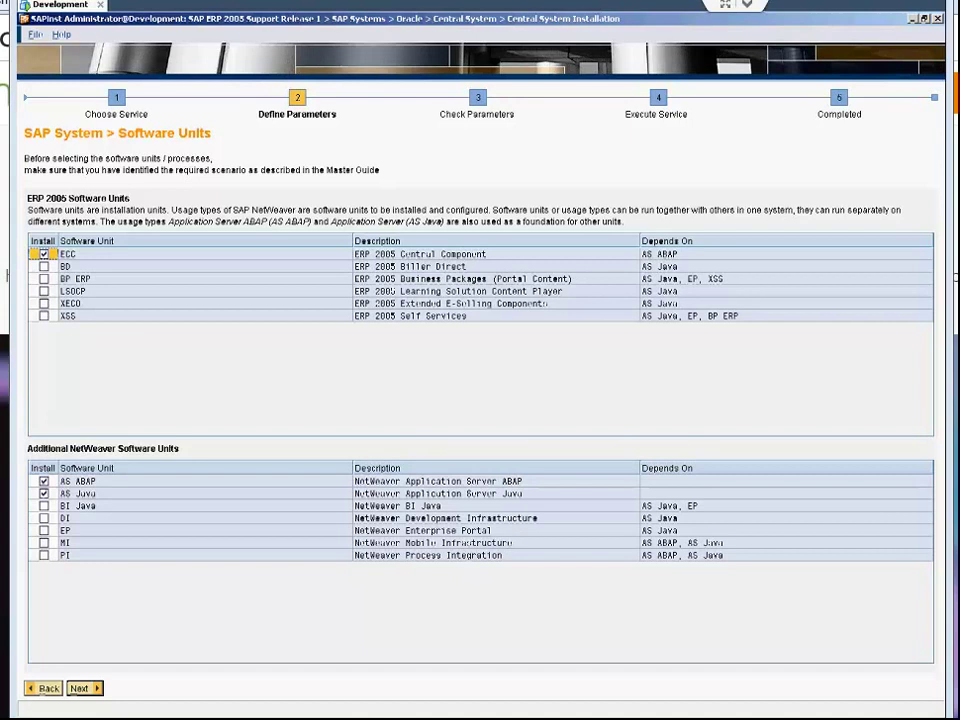
Add the EP (NetWeaver Enterprise Portal) software unit to the installation and continue
left_click(43, 531)
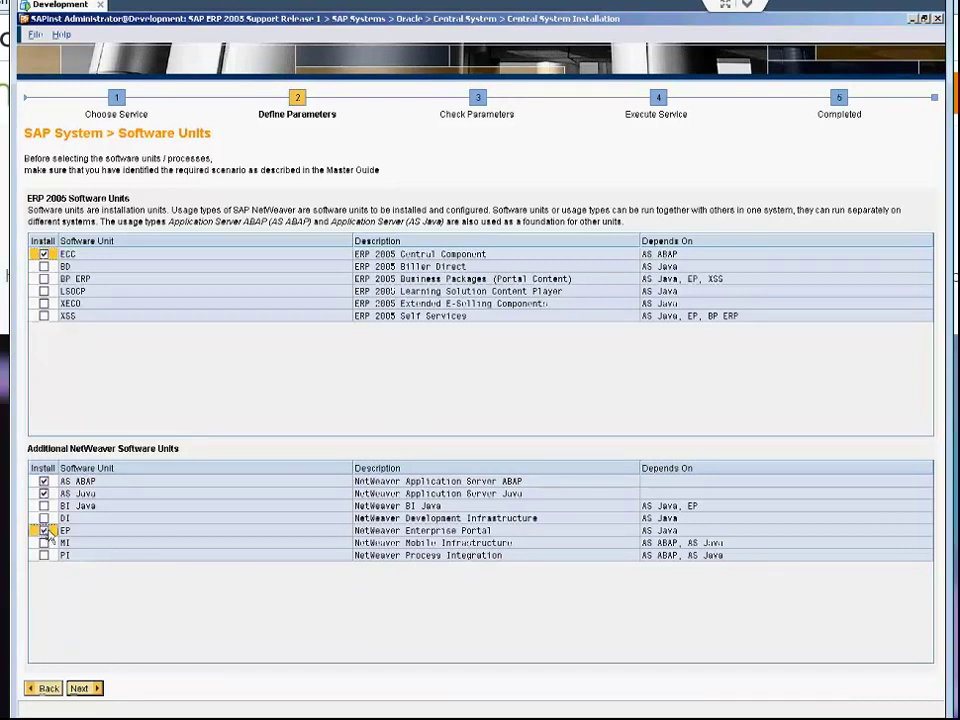
left_click(86, 689)
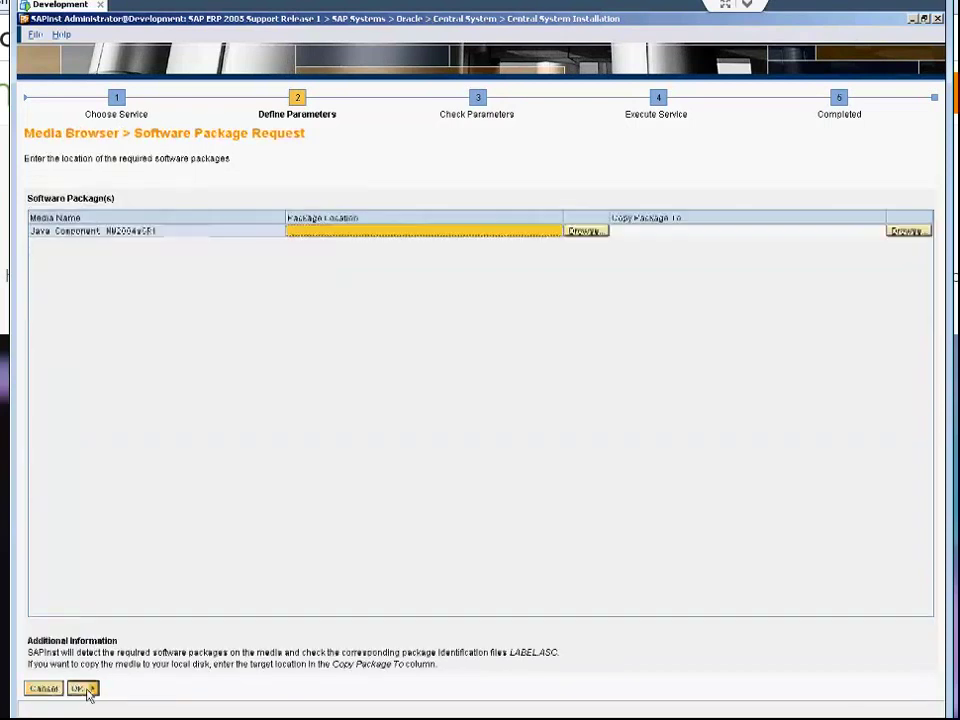
Set the Java Component NW2004sSR1 package location to E:\EC\NW_JAVA\51031693\LABEL.ASC and accept it
left_click(586, 232)
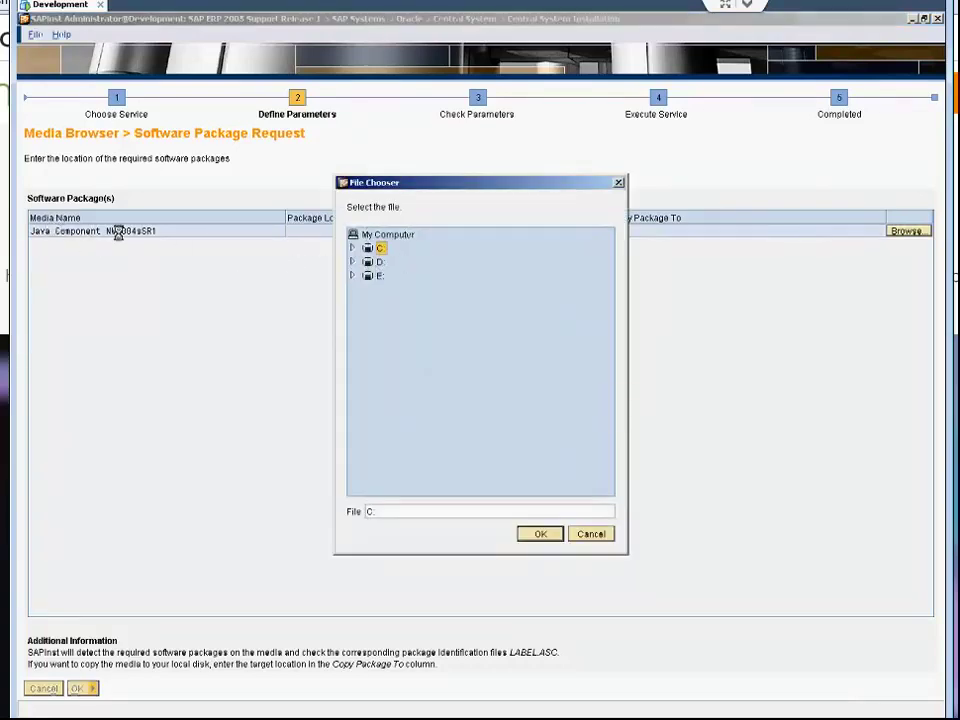
left_click(355, 276)
left_click(368, 276)
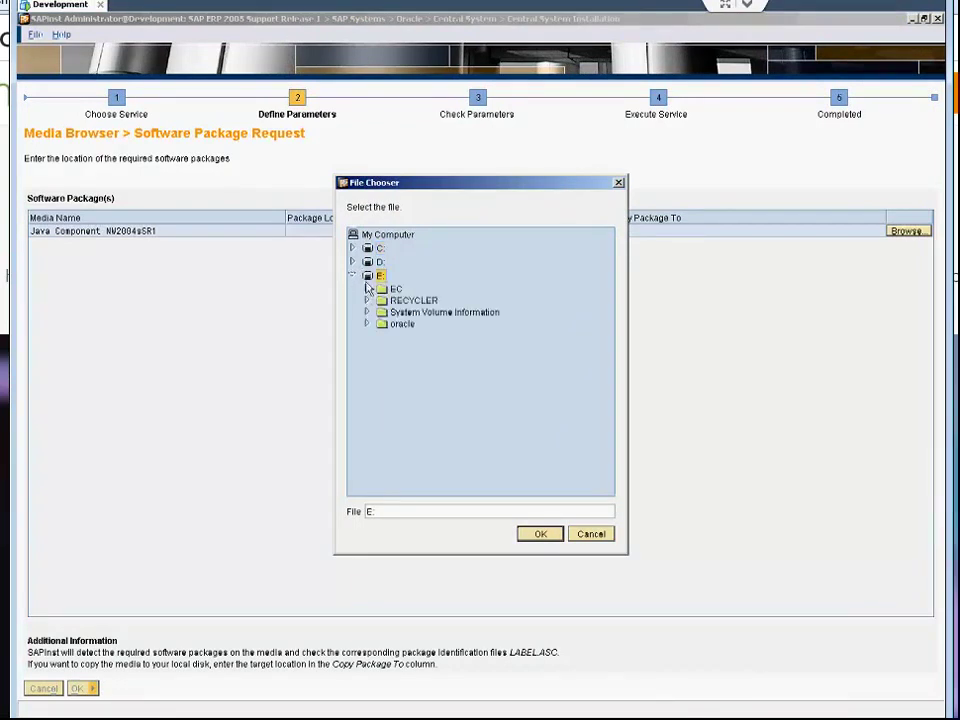
left_click(366, 289)
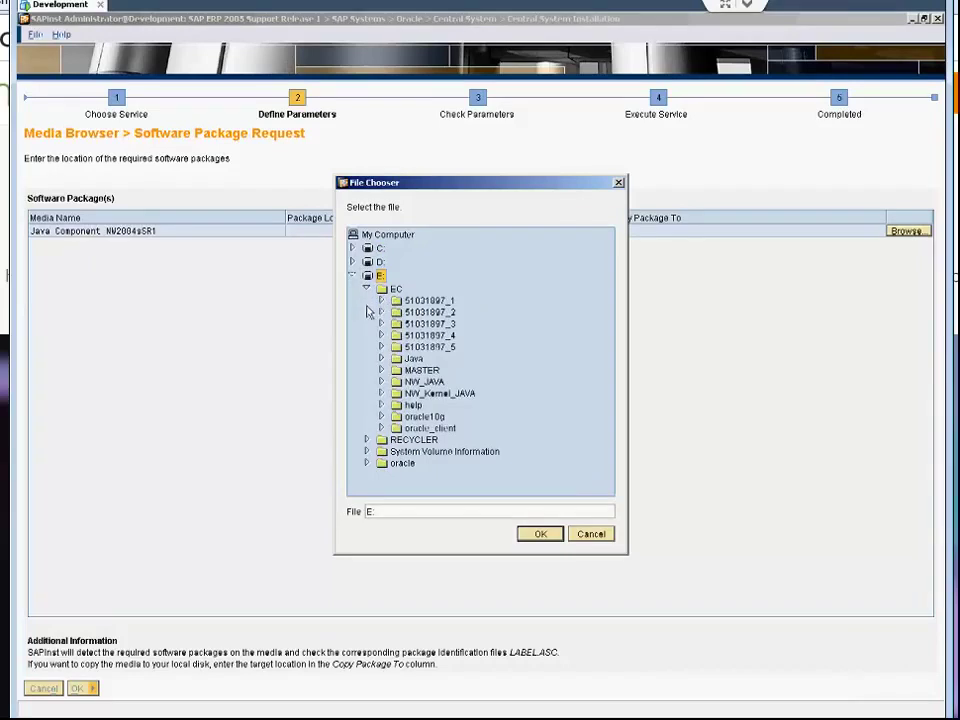
left_click(381, 383)
left_click(397, 394)
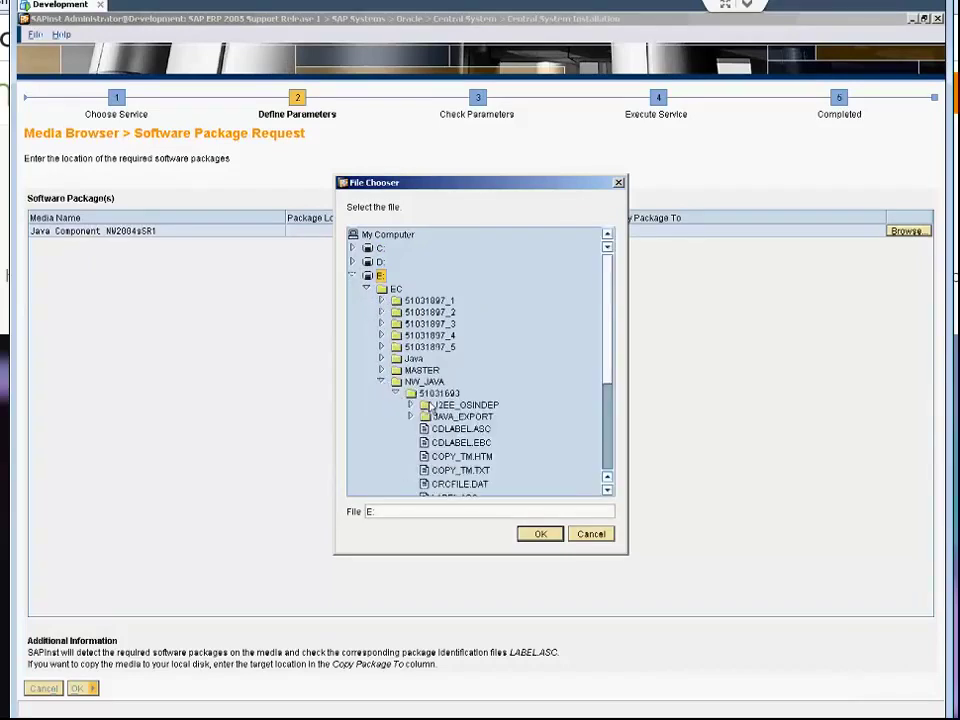
left_click(438, 383)
left_click(440, 394)
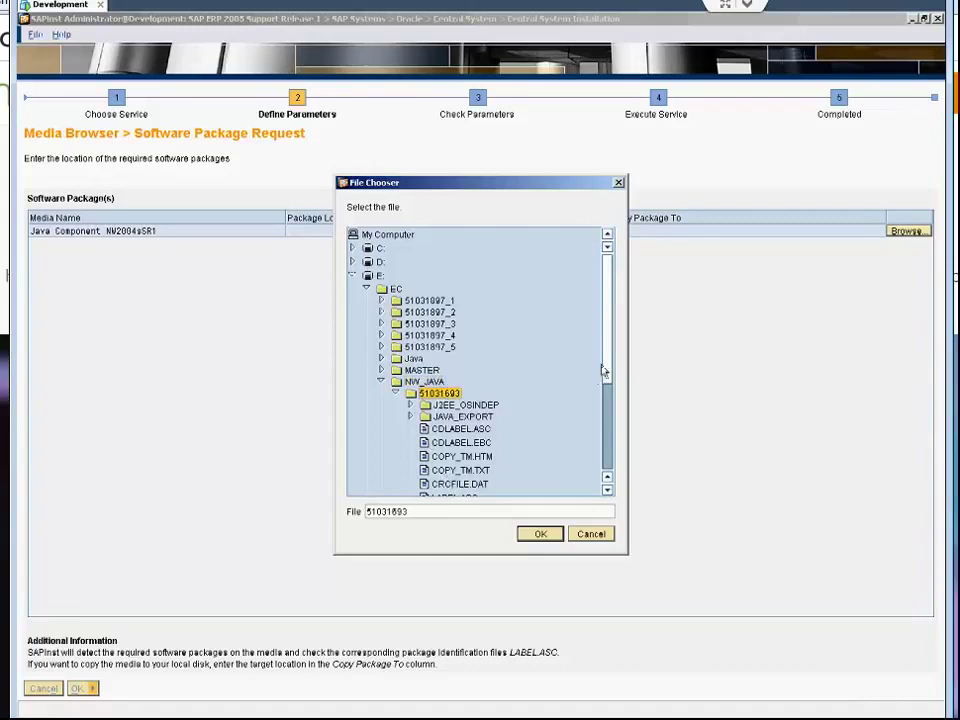
left_click_drag(615, 370, 612, 412)
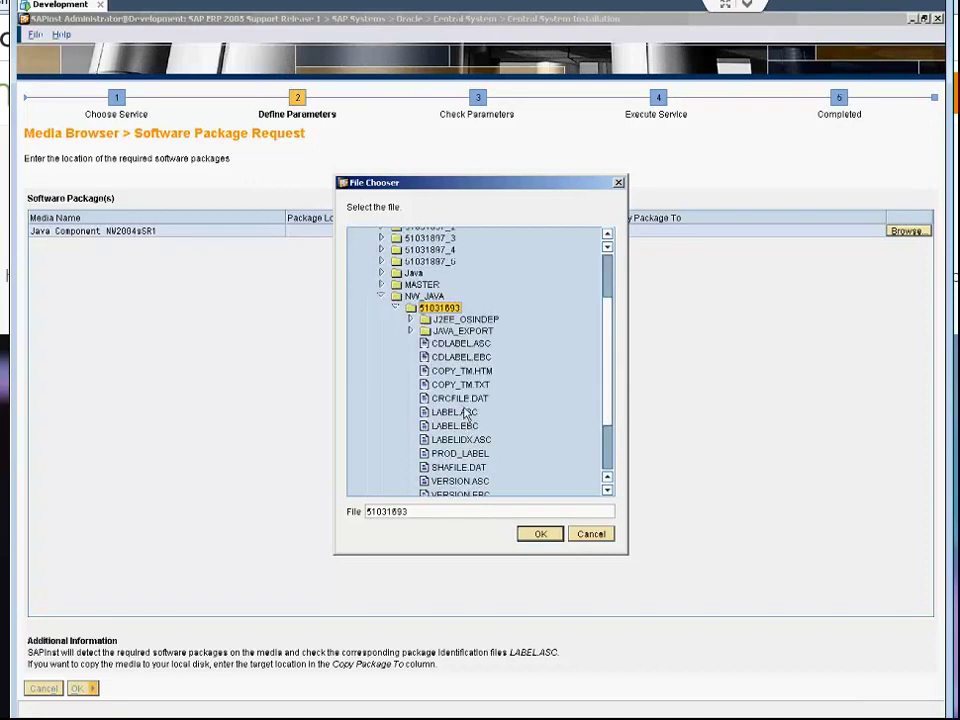
left_click(463, 412)
left_click(537, 536)
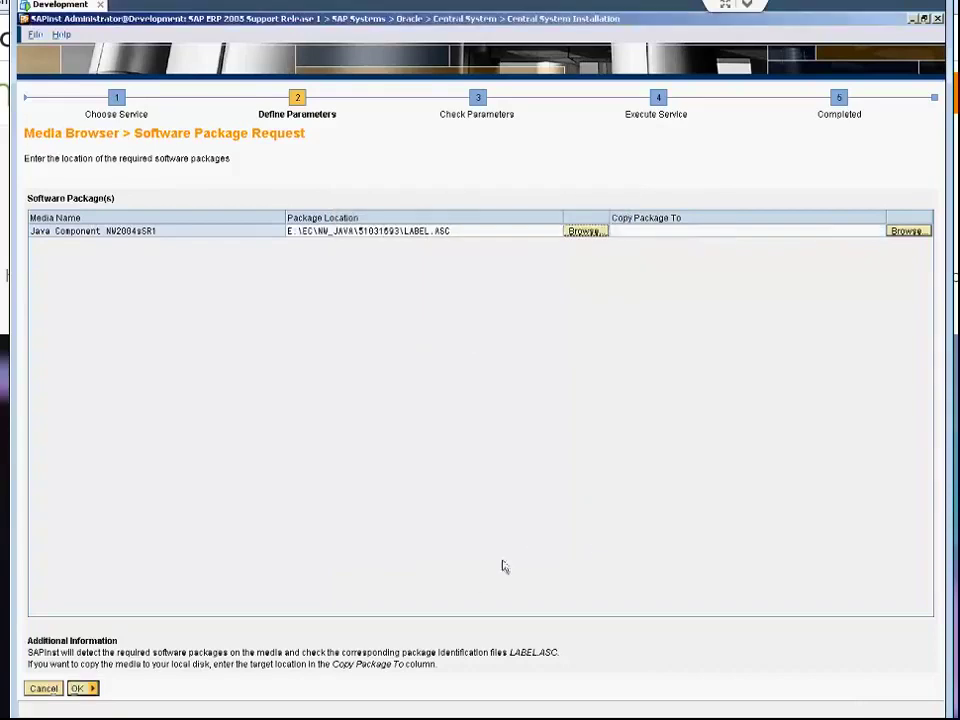
left_click(82, 688)
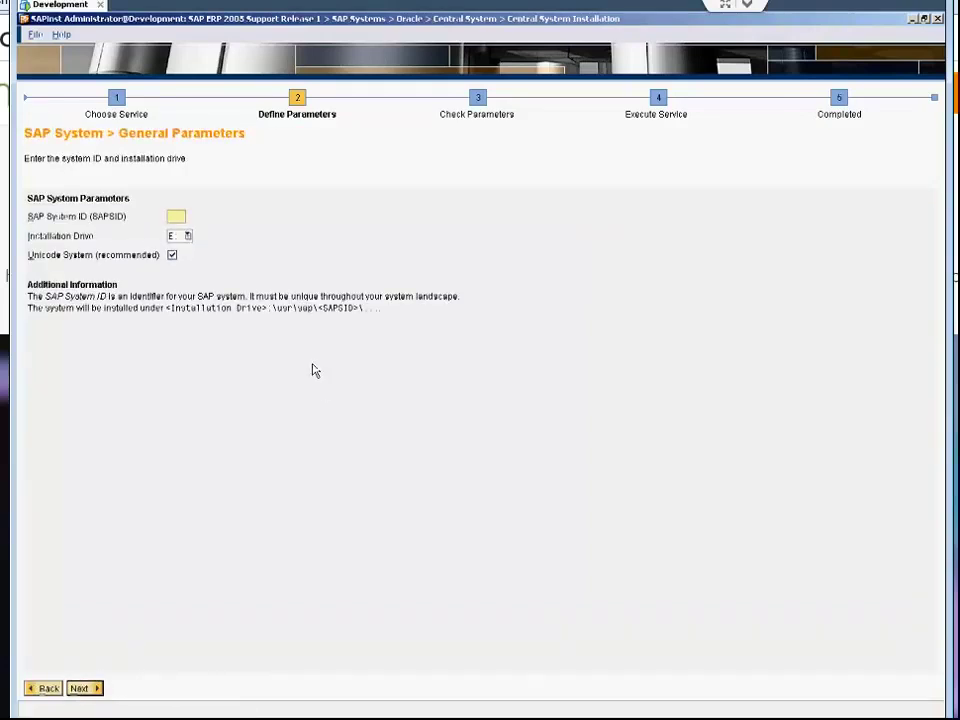
Set the SAP System ID to DV1, continue, and enter and confirm the master password for all users
type("DV1")
left_click(80, 687)
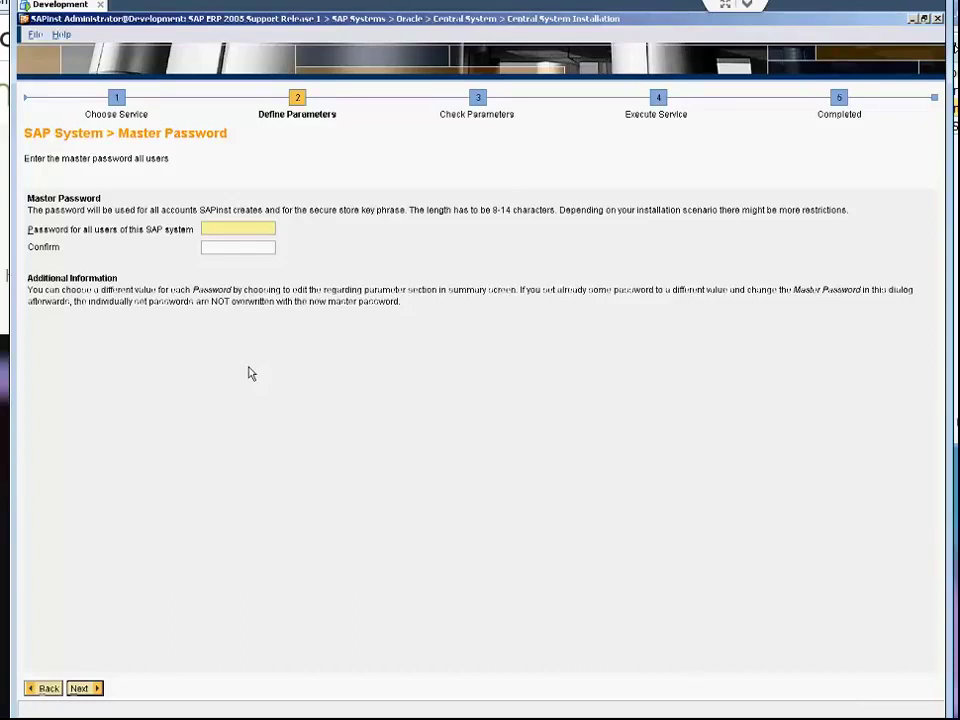
type("*********")
key("Tab")
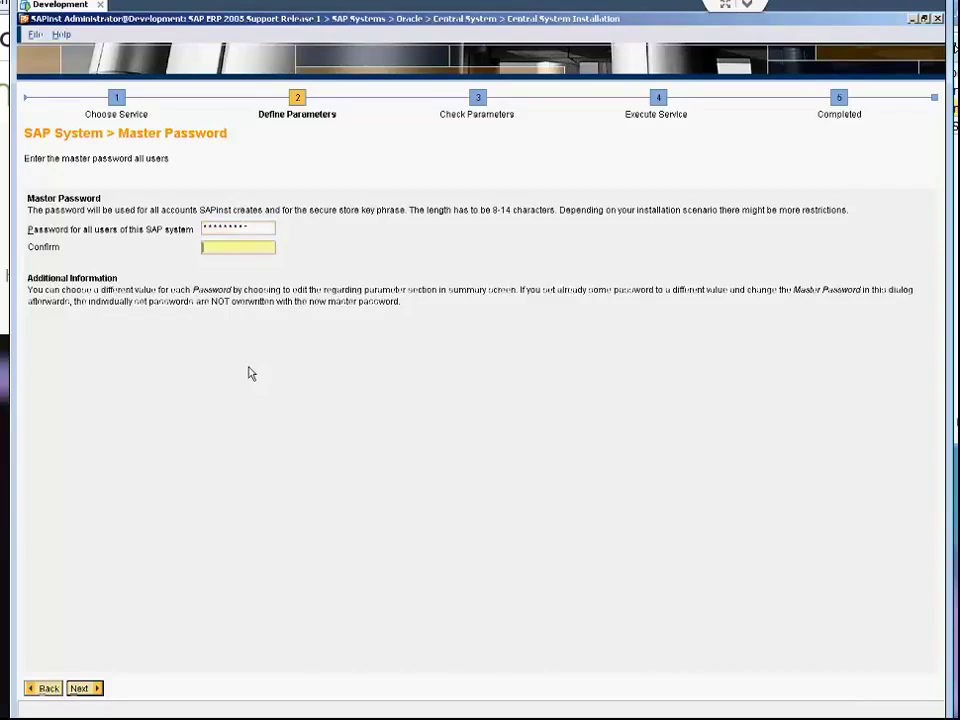
type("*********")
key("Return")
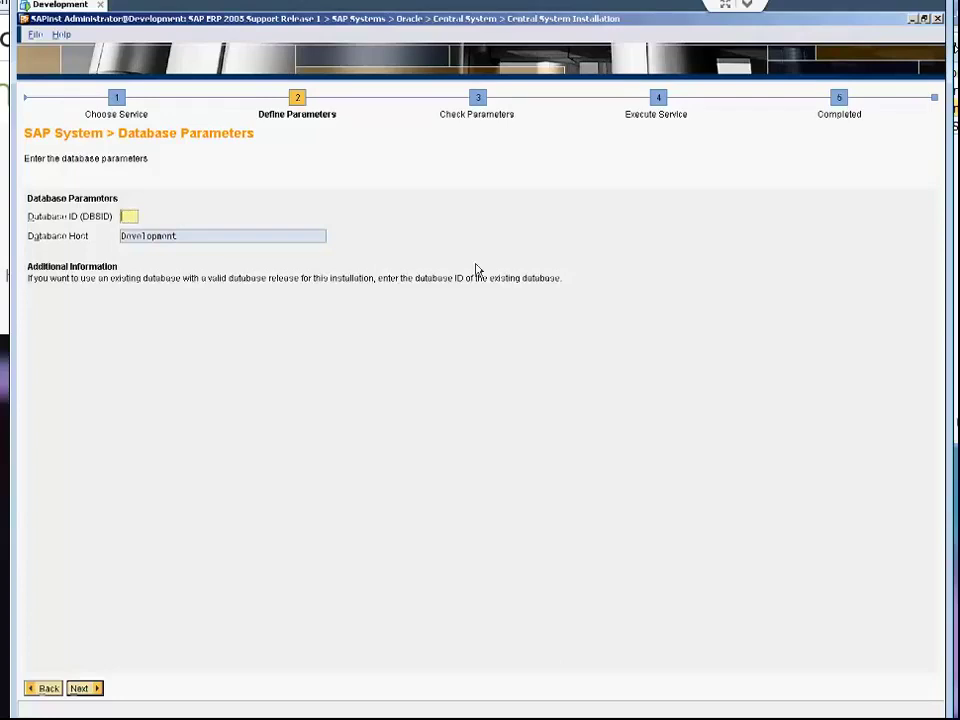
Set the Database ID (DBSID) to DV1 and continue to the software package check
type("DV1")
left_click(77, 684)
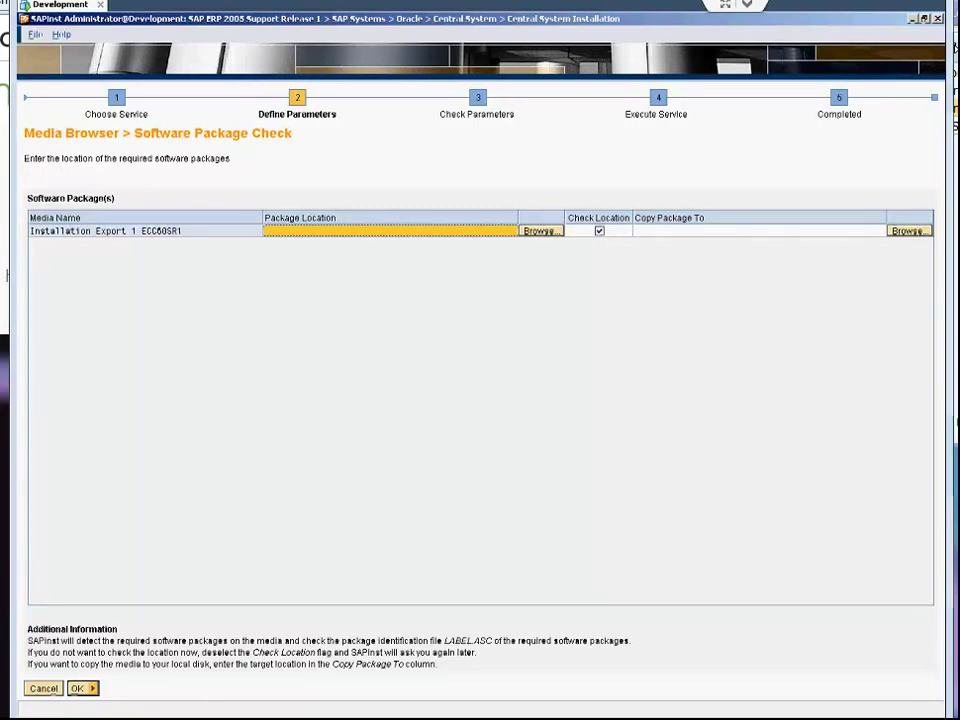
Set the Installation Export 1 ECC60SR1 package location to E:\EC\51031897_1\EXP1 and accept it
left_click(540, 231)
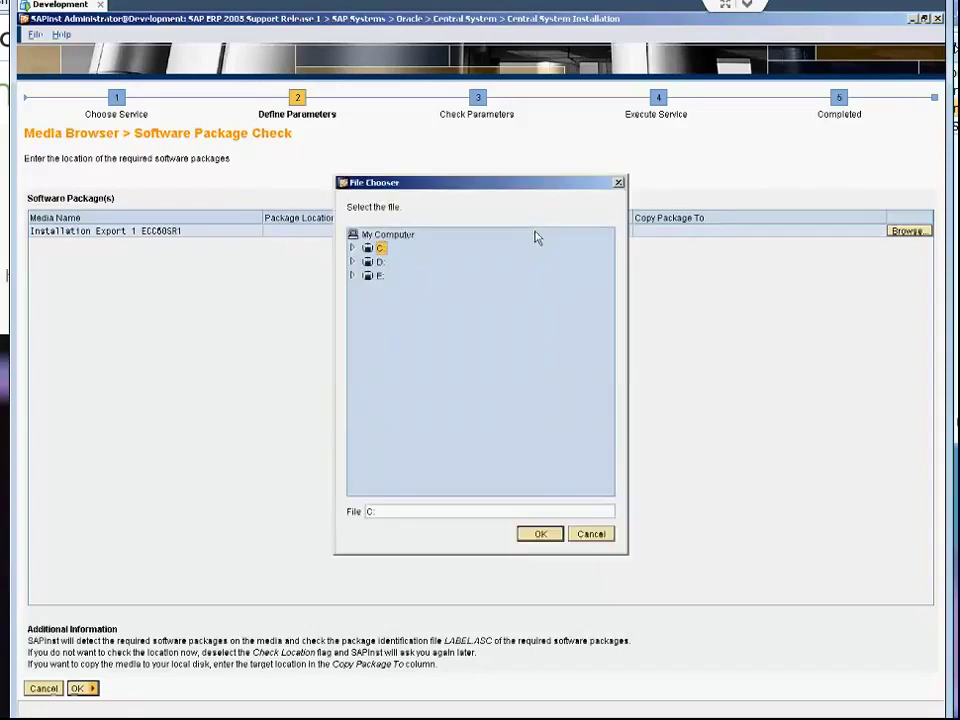
left_click(353, 276)
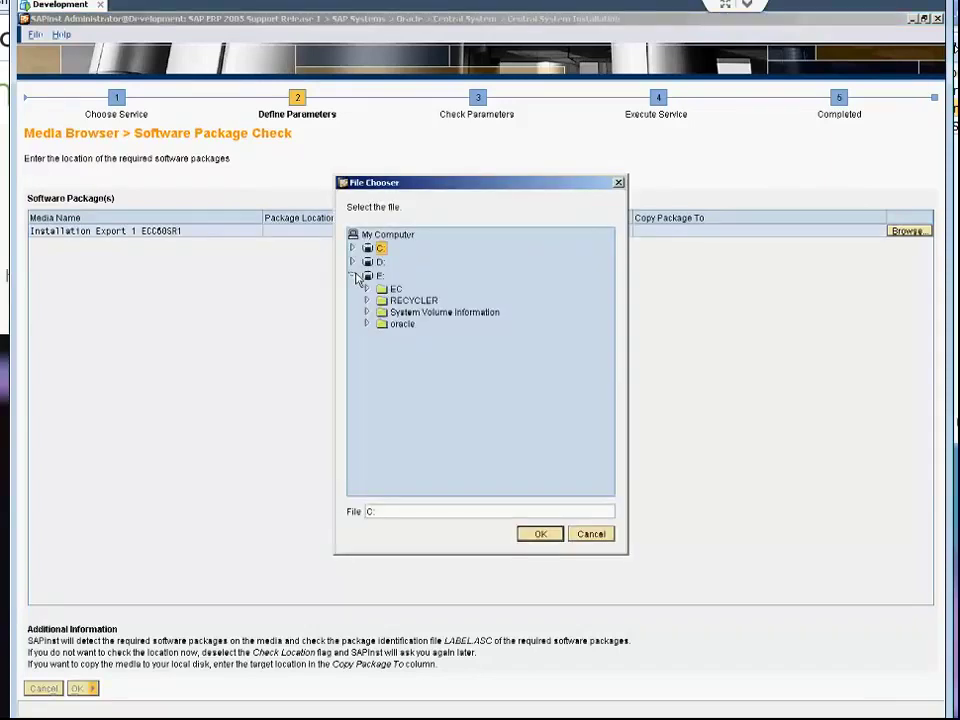
left_click(366, 288)
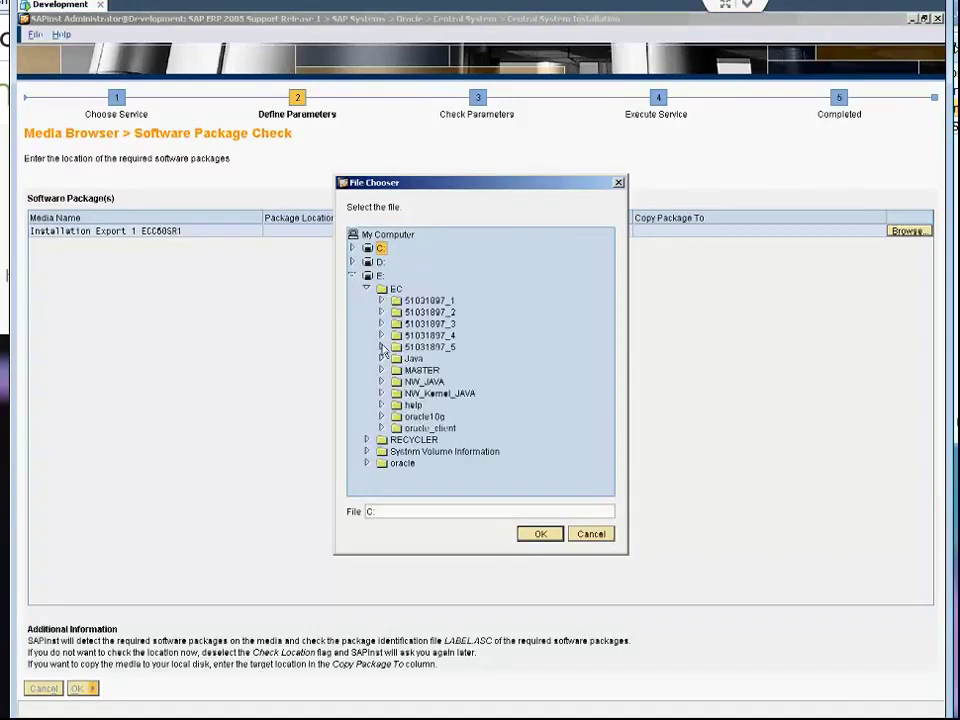
left_click(381, 300)
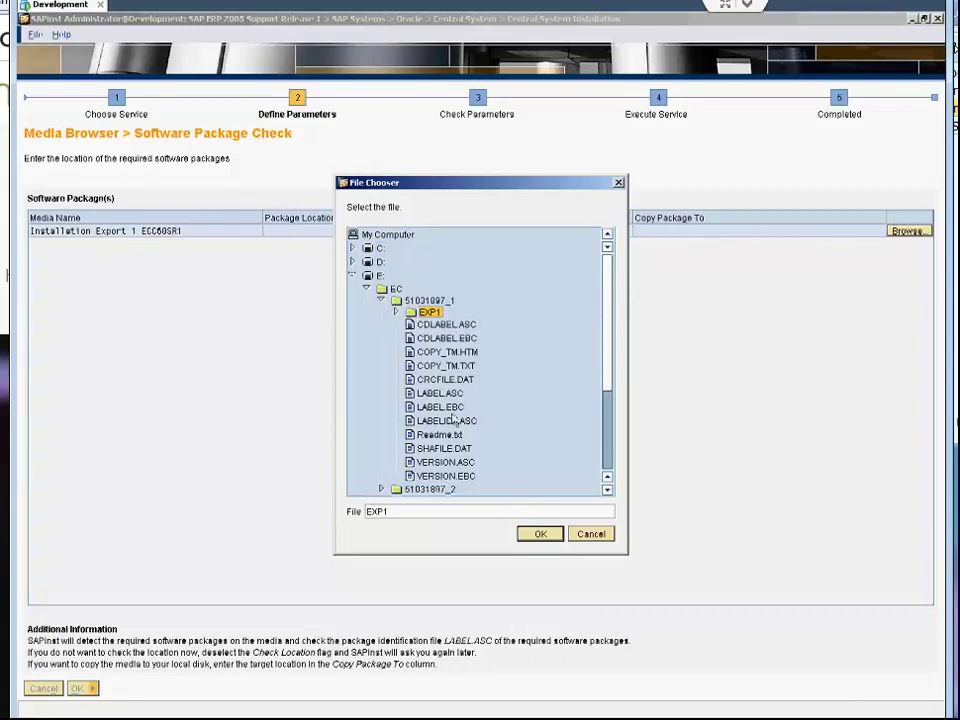
left_click(540, 536)
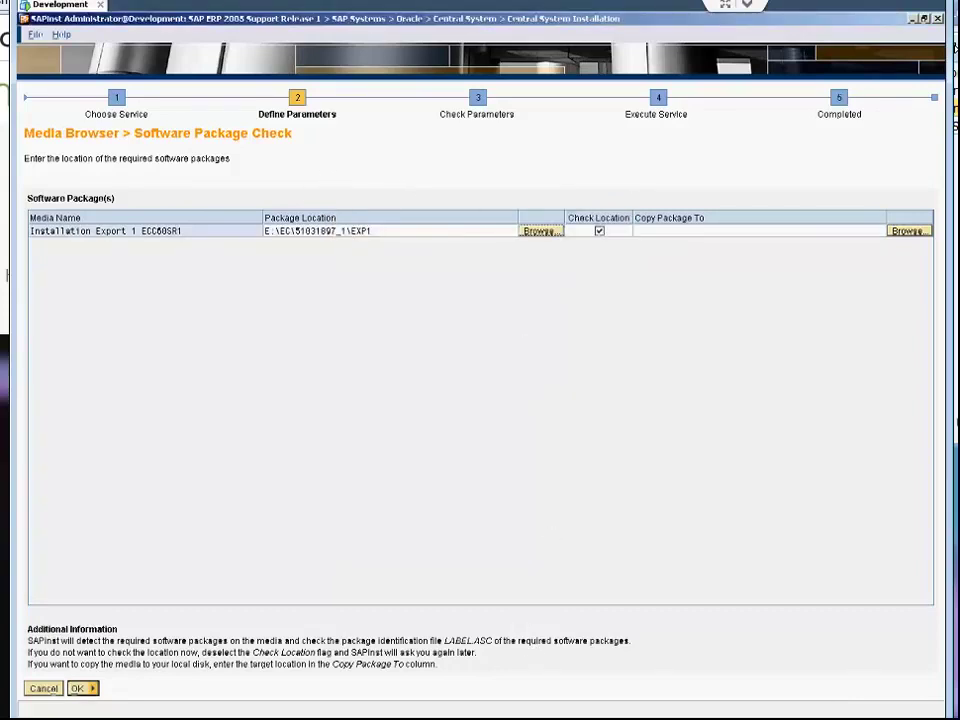
left_click(80, 689)
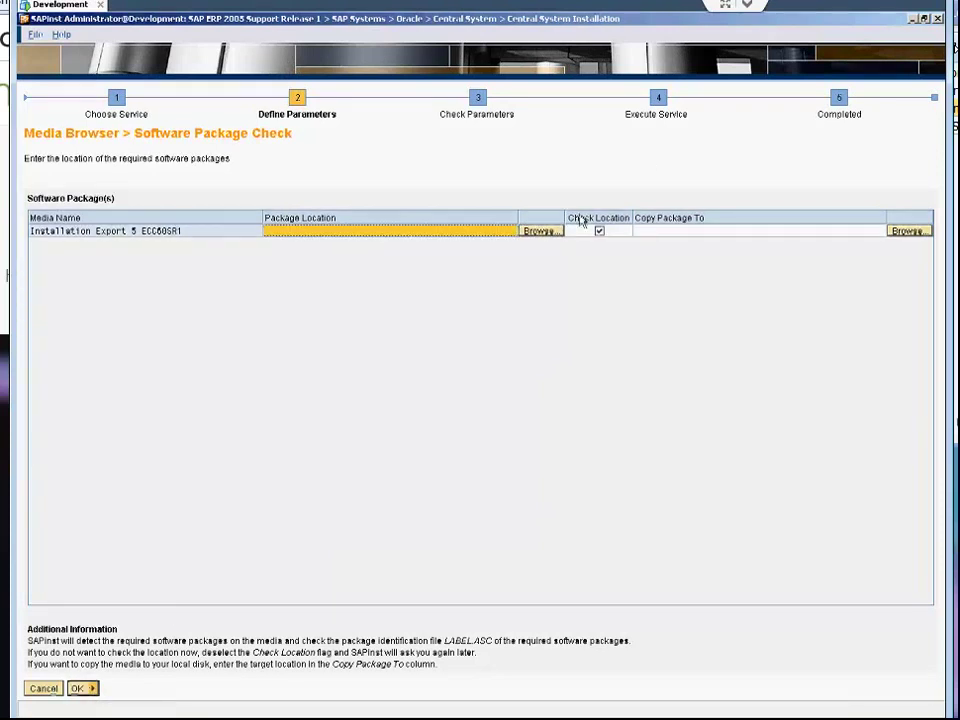
Set the Installation Export 5 ECC60SR1 package location to E:\EC\51031897_5\EXP5 and accept it
left_click(541, 231)
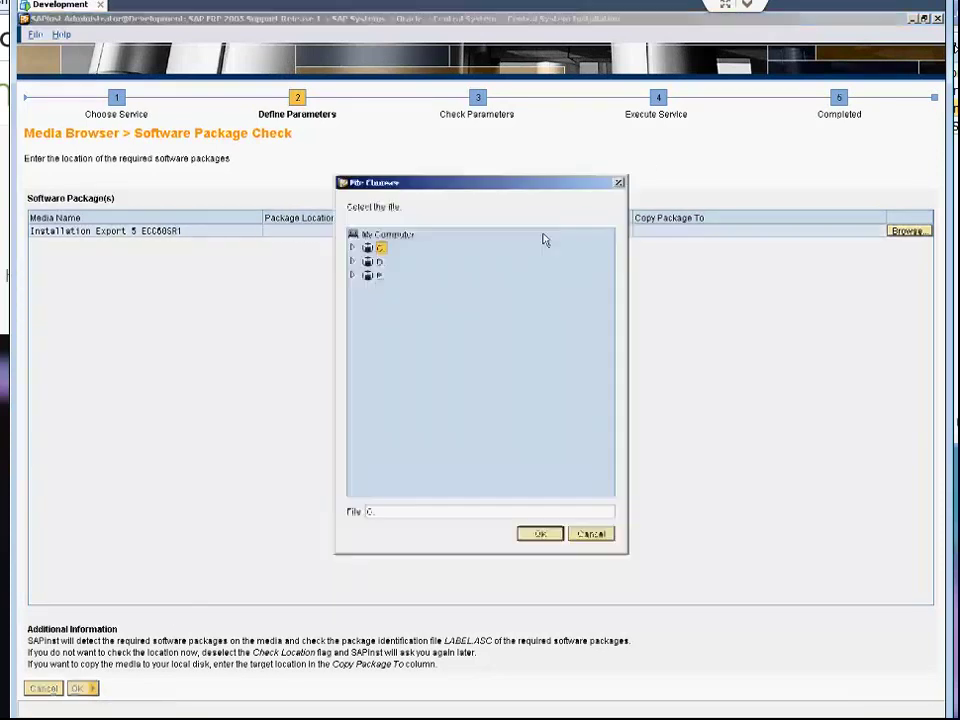
left_click(353, 276)
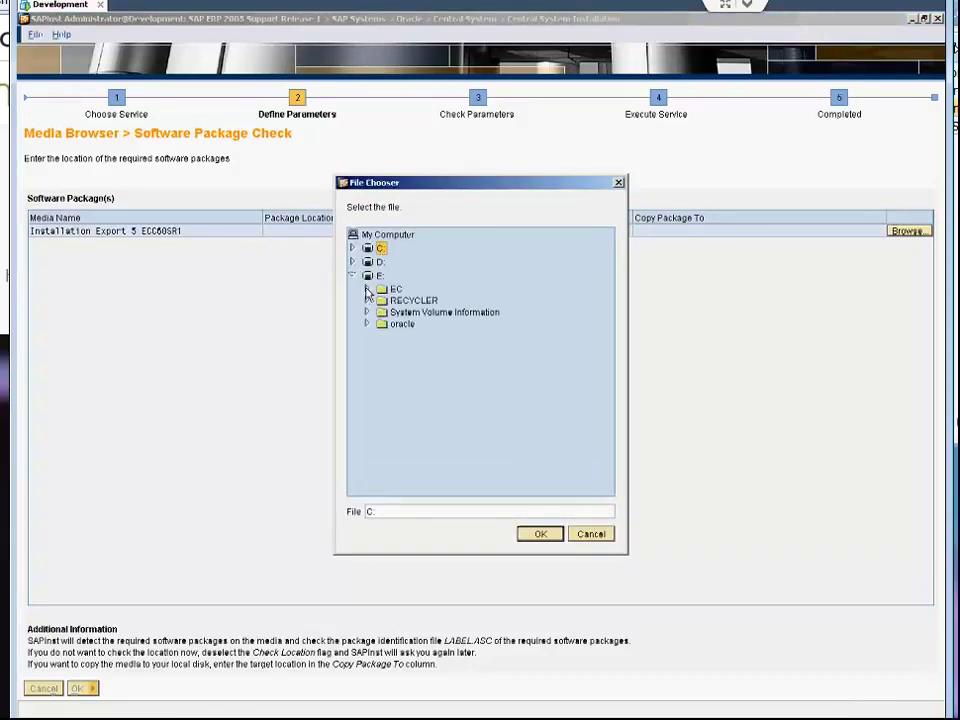
left_click(367, 289)
left_click(381, 335)
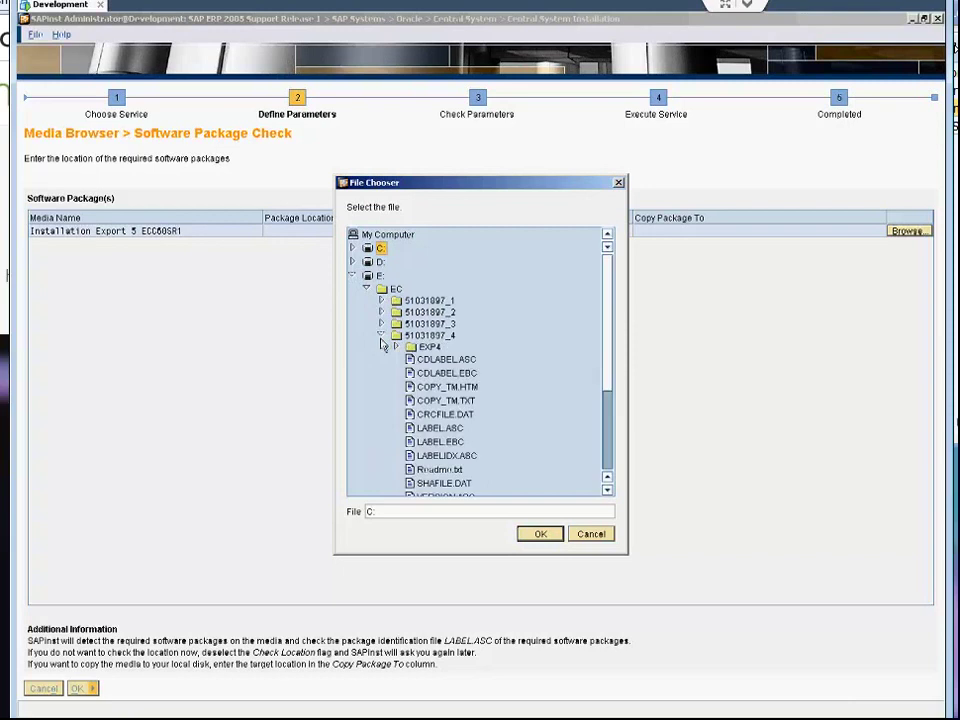
left_click(403, 337)
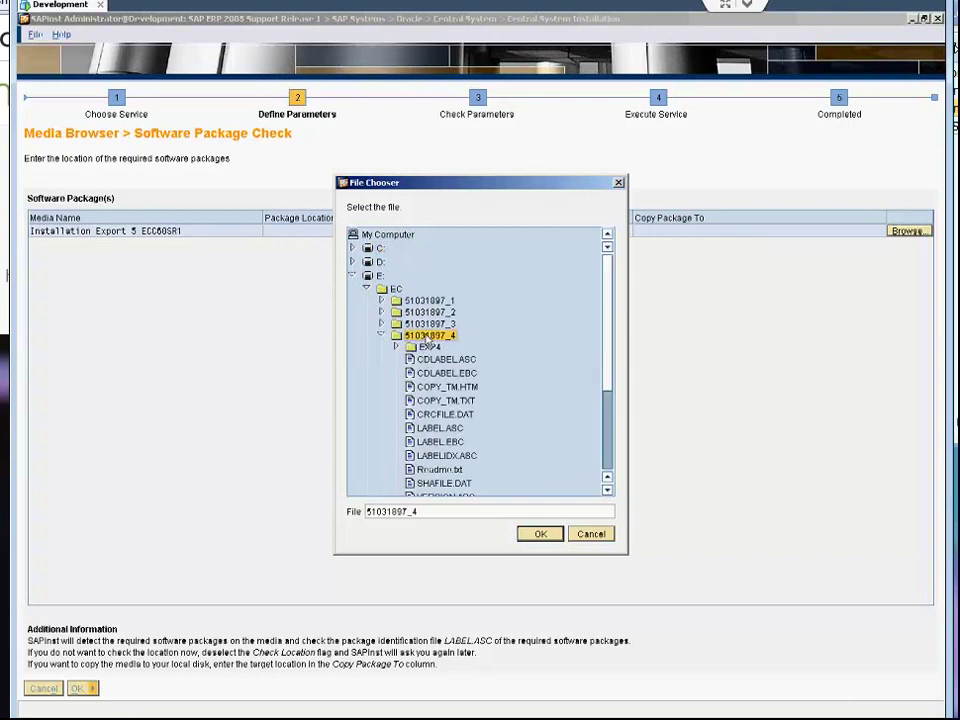
left_click(384, 336)
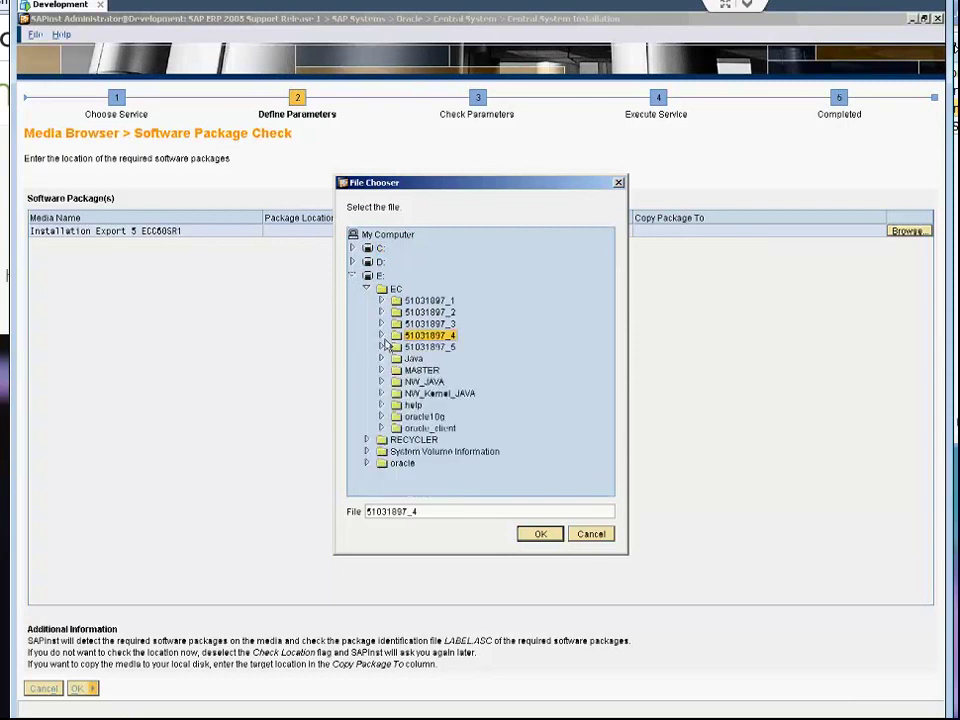
left_click(383, 347)
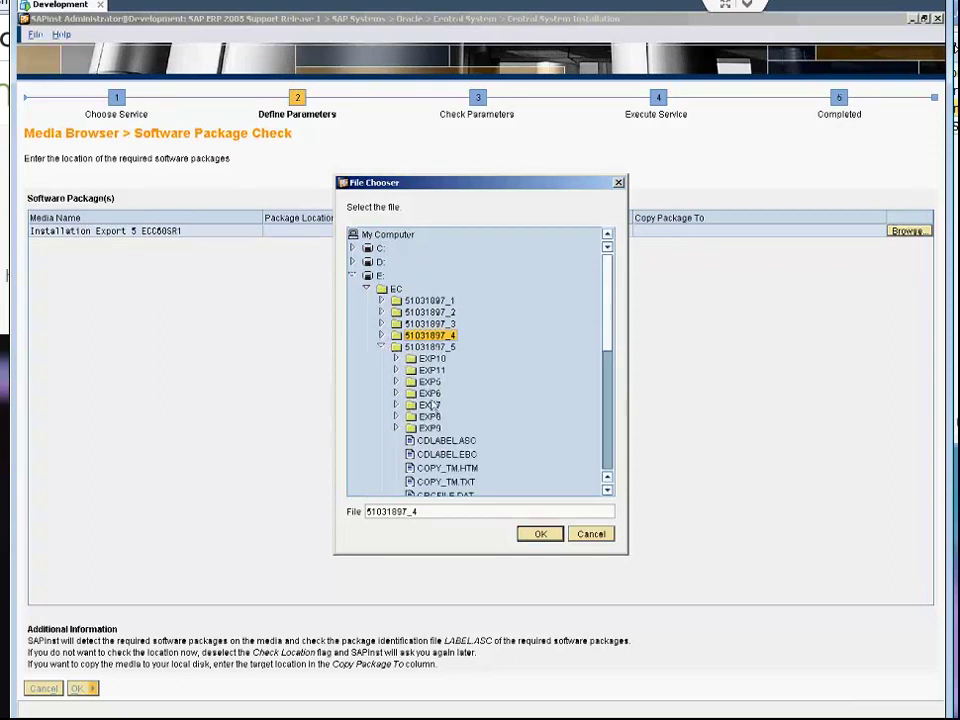
left_click(432, 370)
left_click(430, 393)
left_click(429, 381)
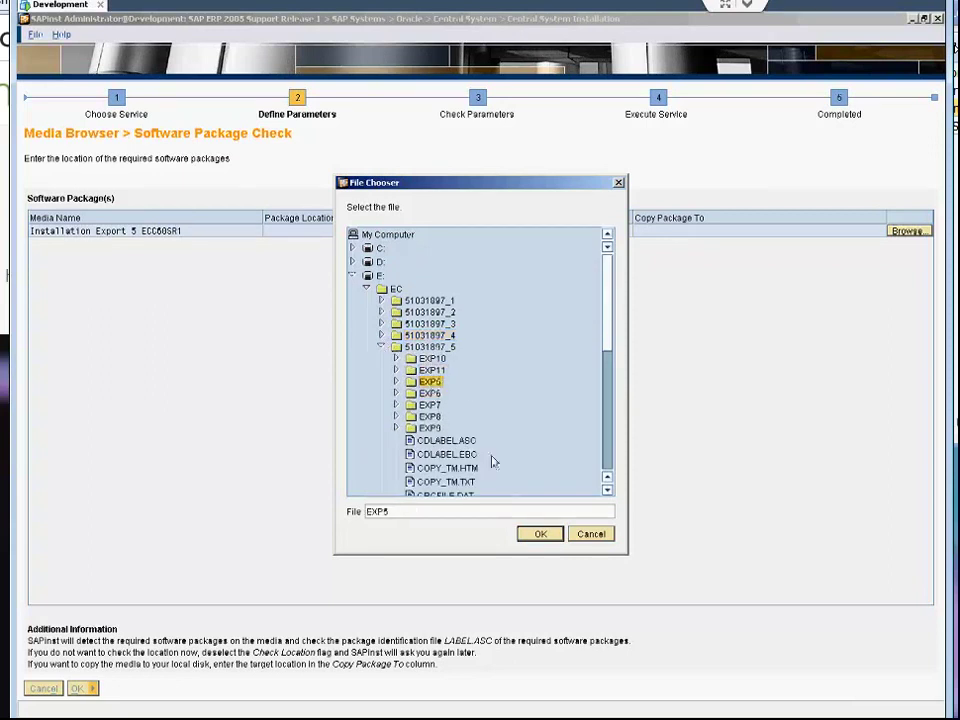
left_click(540, 533)
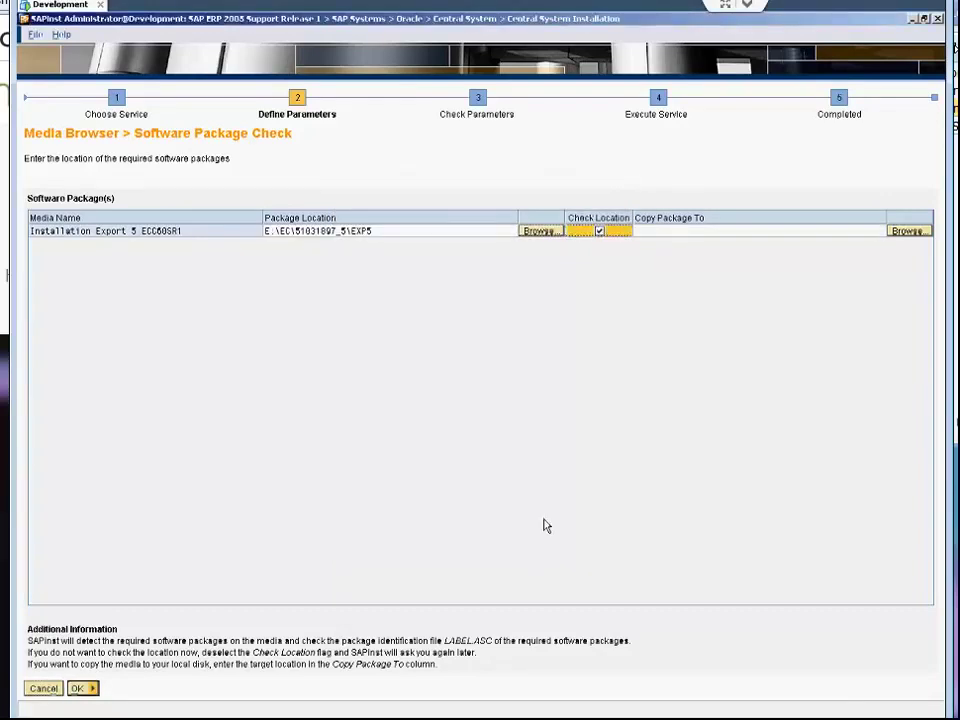
left_click(82, 687)
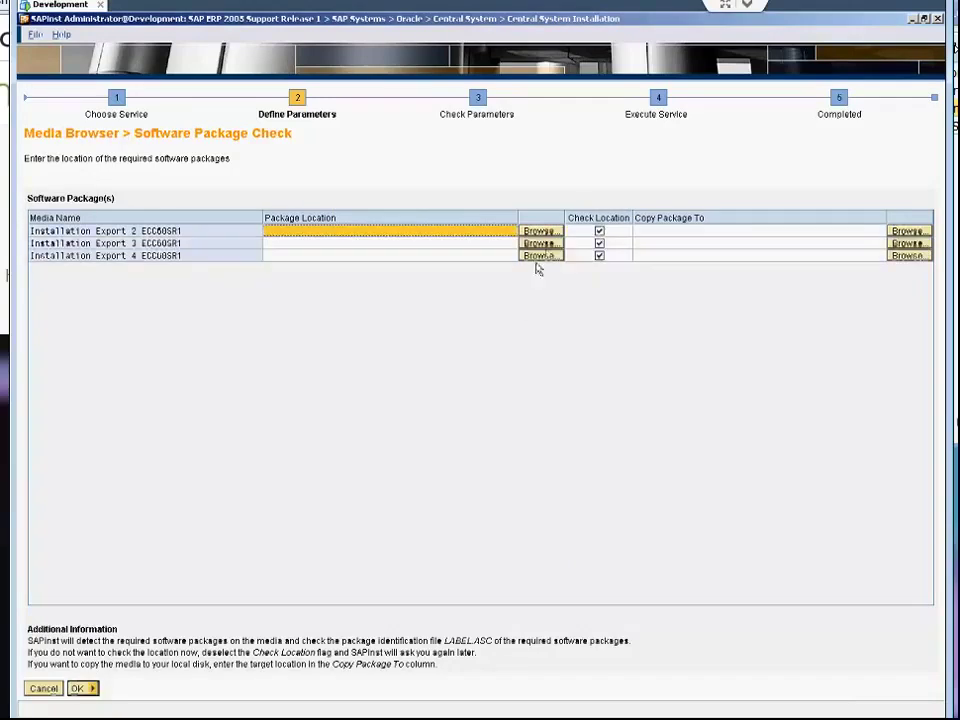
Set the Installation Export 2 ECC60SR1 package location to E:\EC\51031897_2\EXP2
left_click(541, 232)
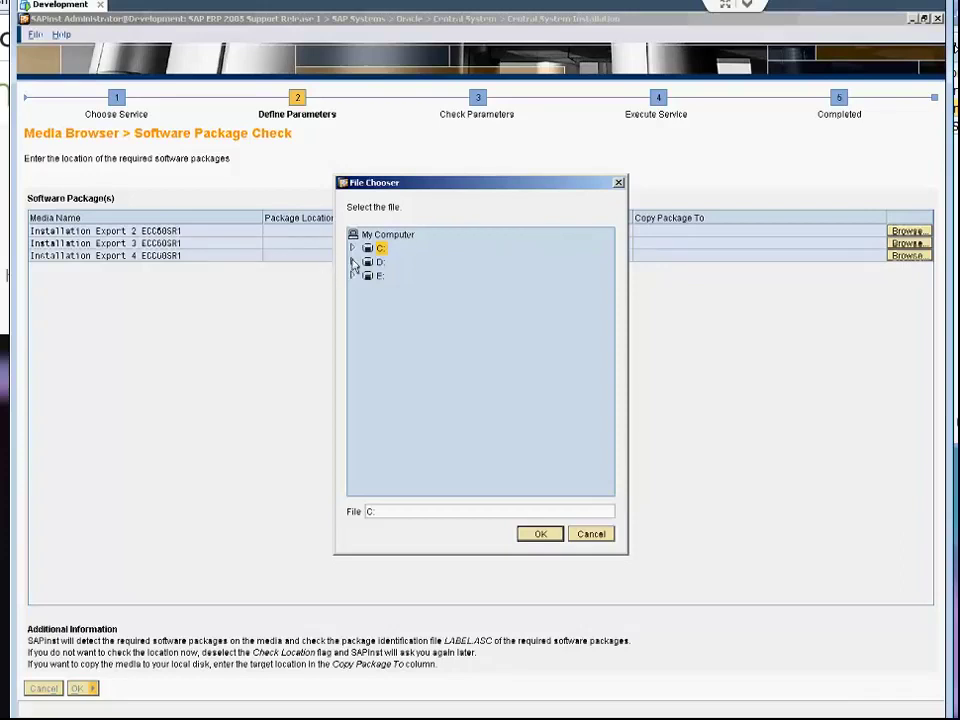
left_click(353, 275)
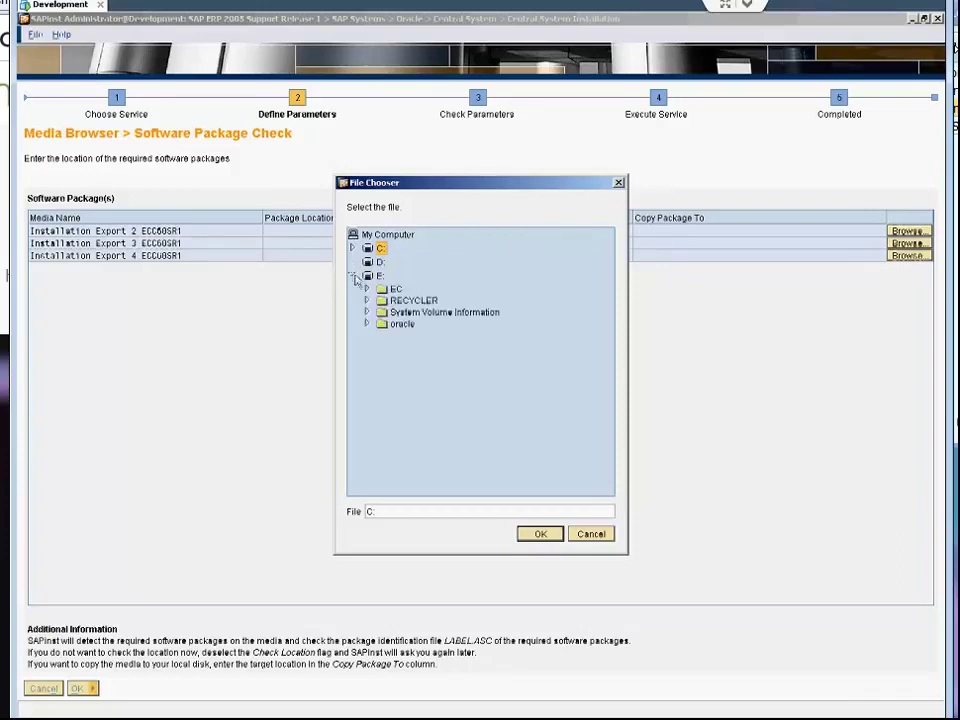
left_click(369, 289)
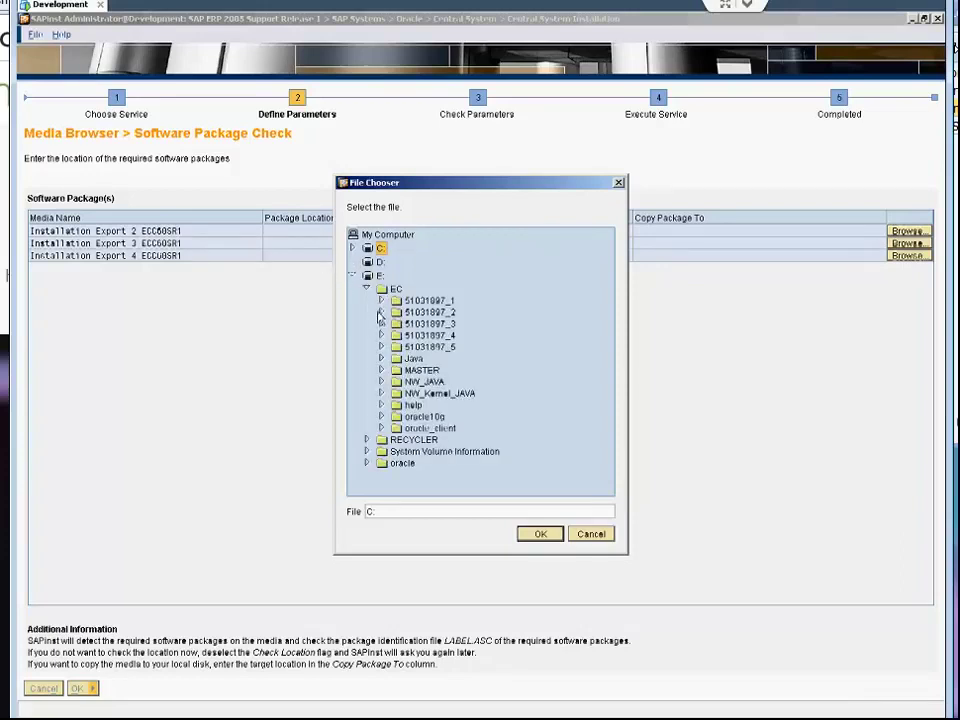
left_click(381, 312)
left_click(428, 324)
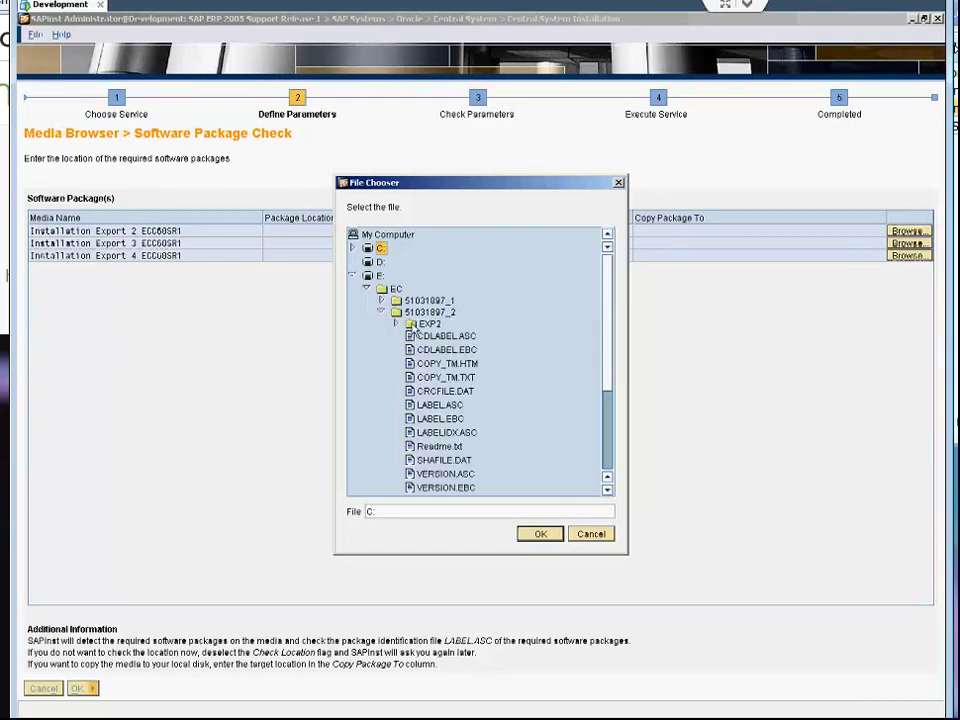
left_click(542, 538)
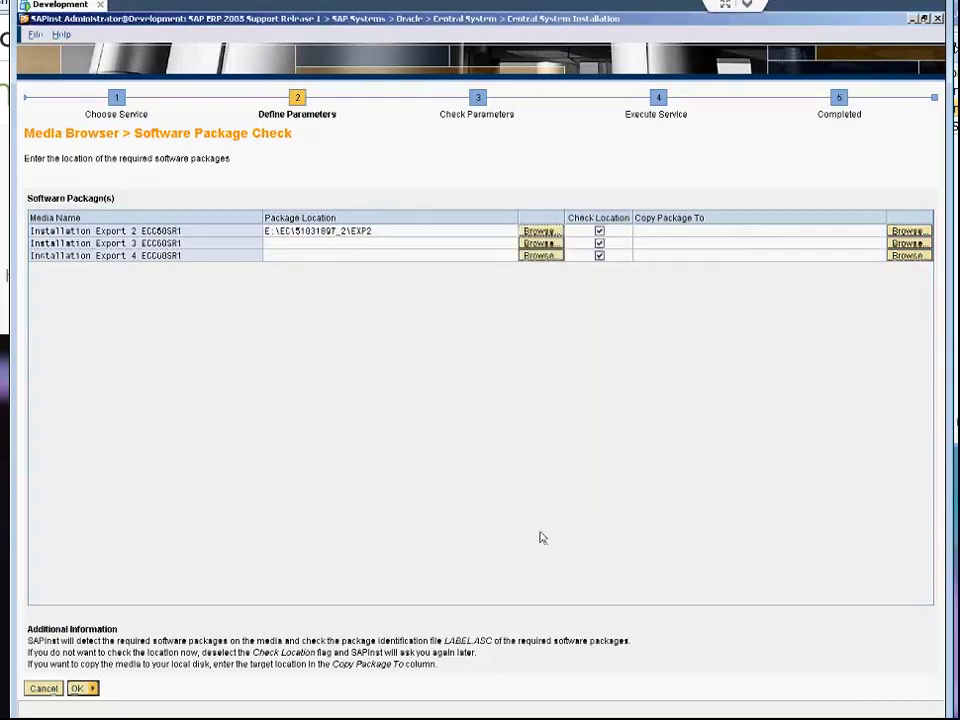
Set the Installation Export 3 ECC60SR1 package location to E:\EC\51031897_3\EXP3
left_click(556, 243)
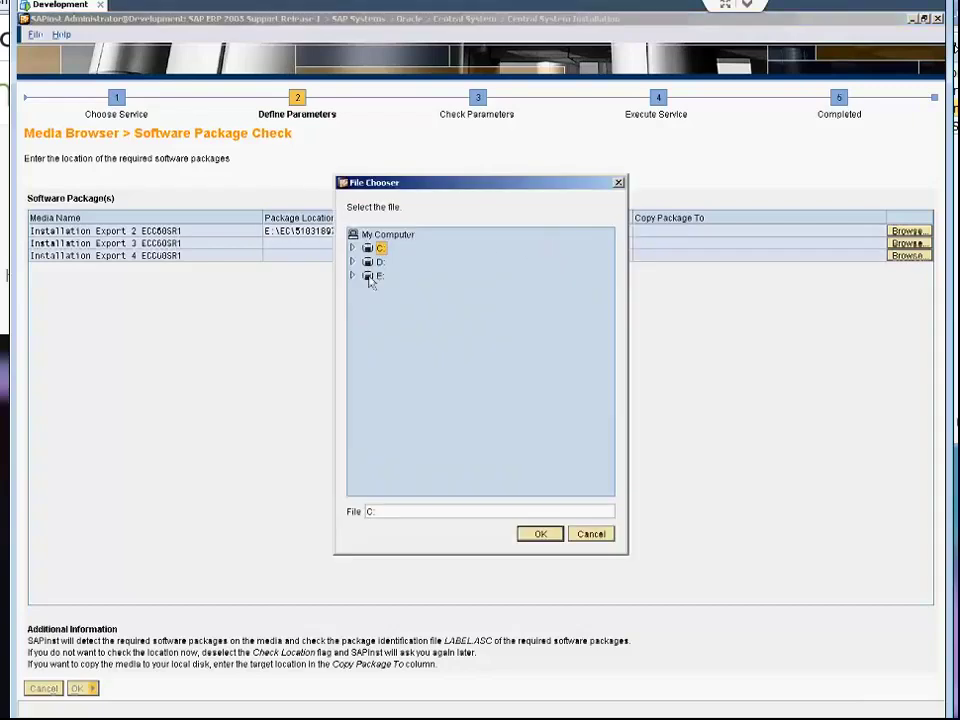
left_click(352, 276)
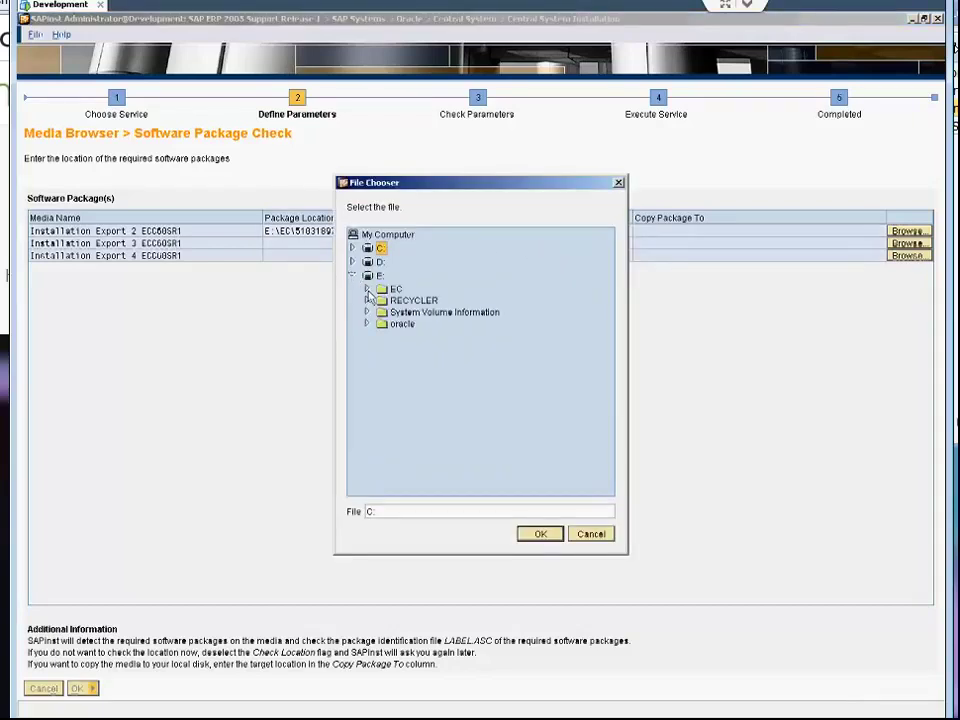
left_click(367, 289)
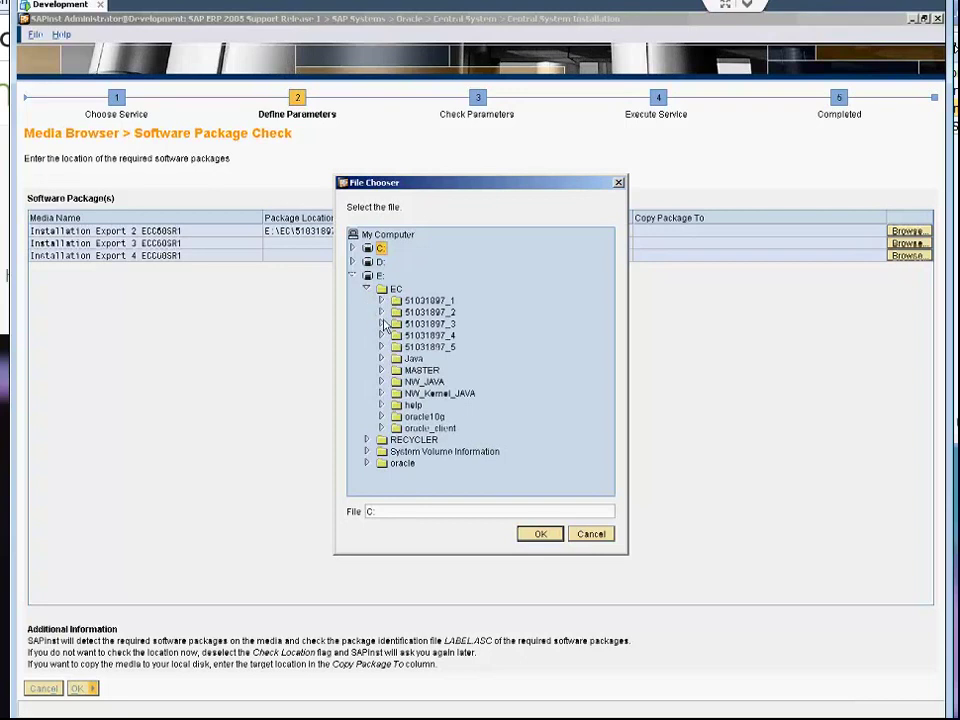
left_click(382, 324)
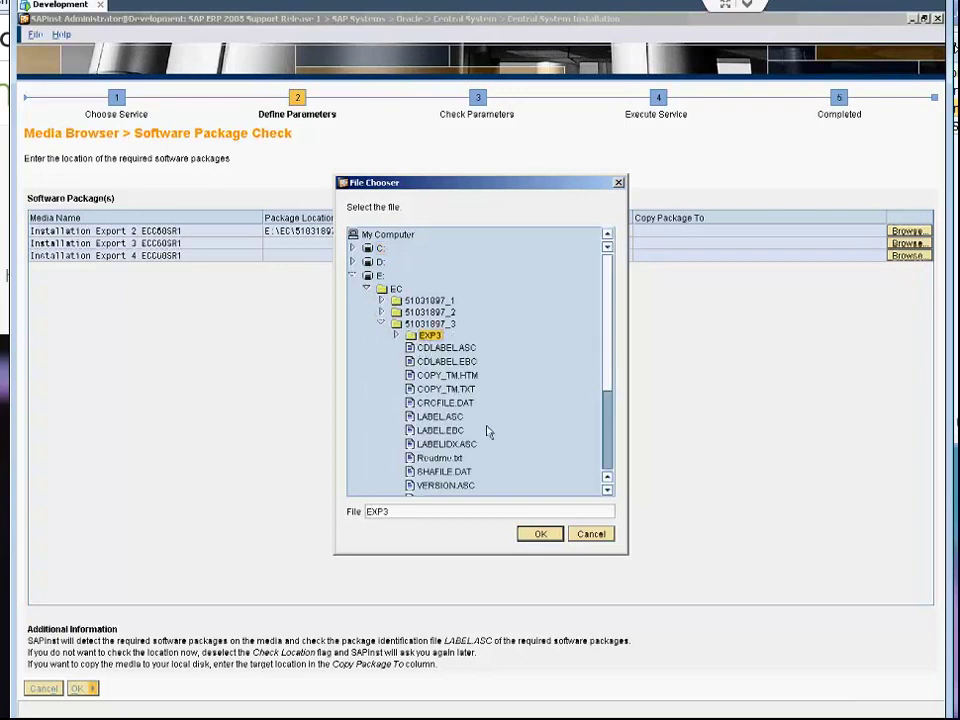
left_click(543, 535)
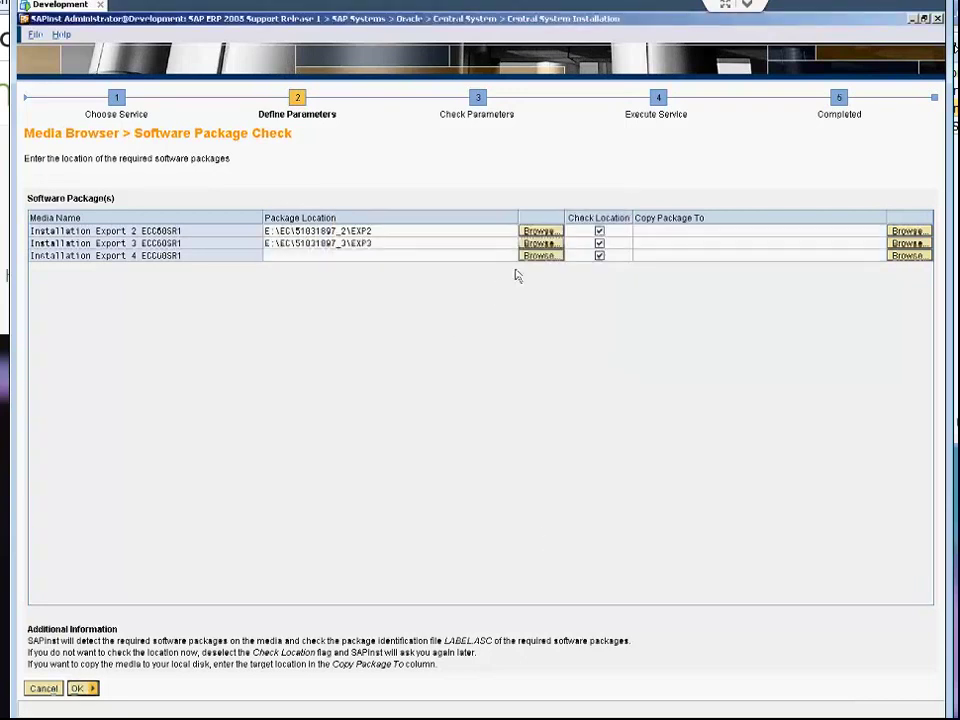
Set the Installation Export 4 ECC60SR1 package location to E:\EC\51031897_4\EXP4 and accept the package locations
left_click(541, 256)
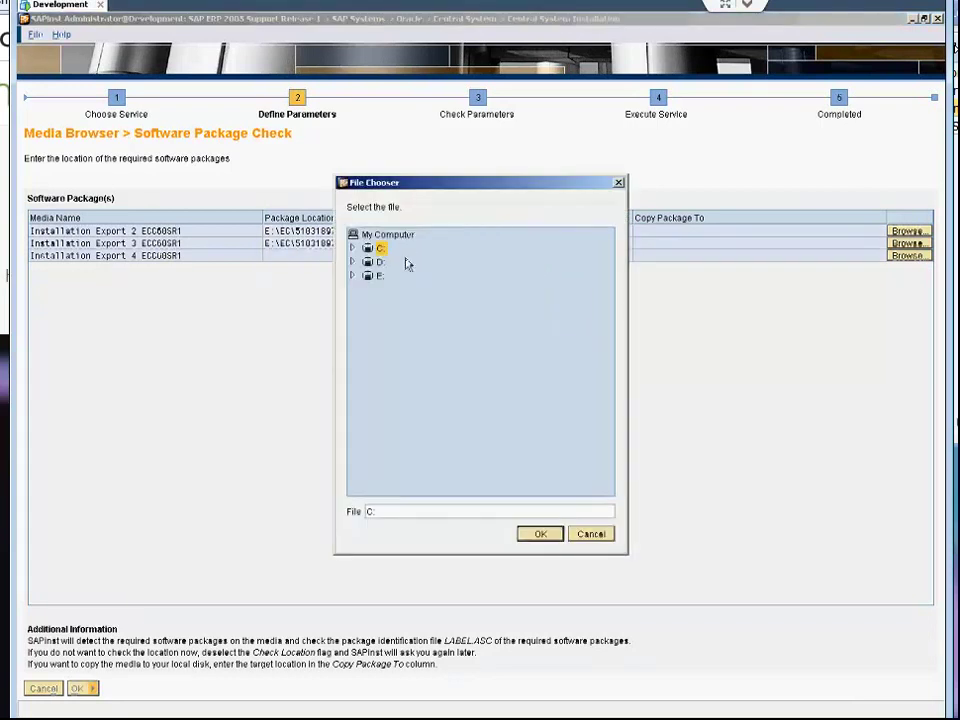
left_click(352, 276)
left_click(367, 289)
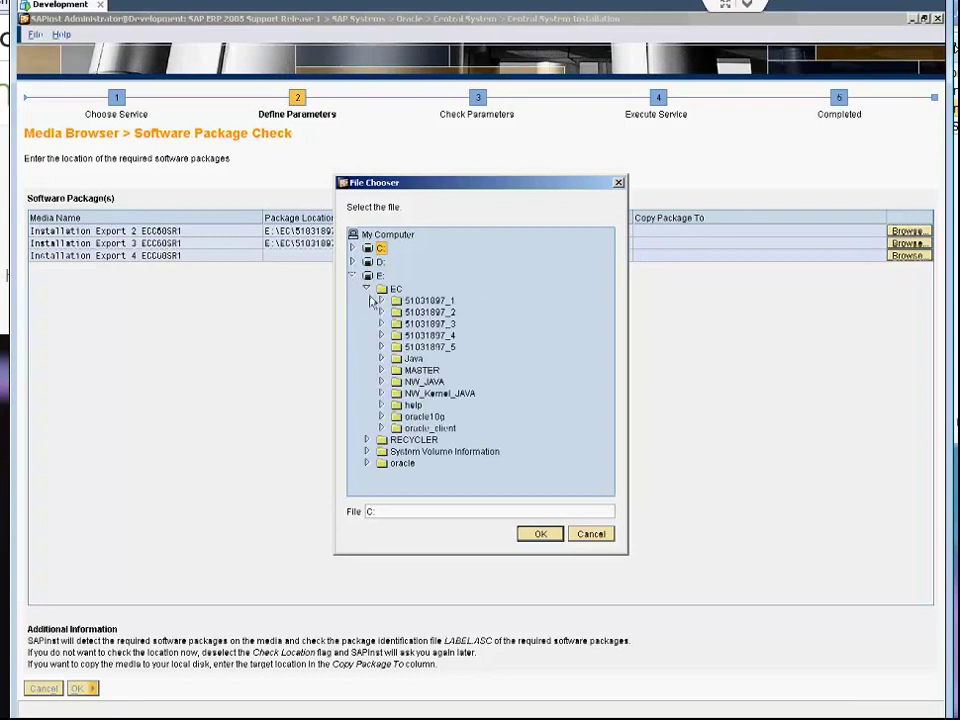
left_click(381, 335)
left_click(429, 346)
left_click(545, 533)
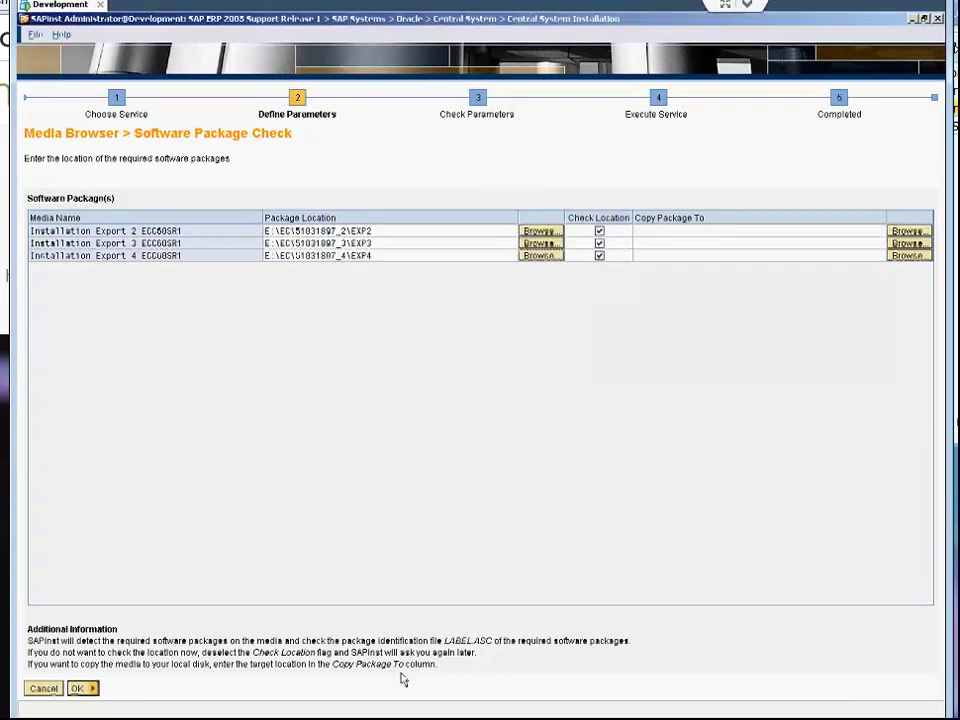
left_click(80, 688)
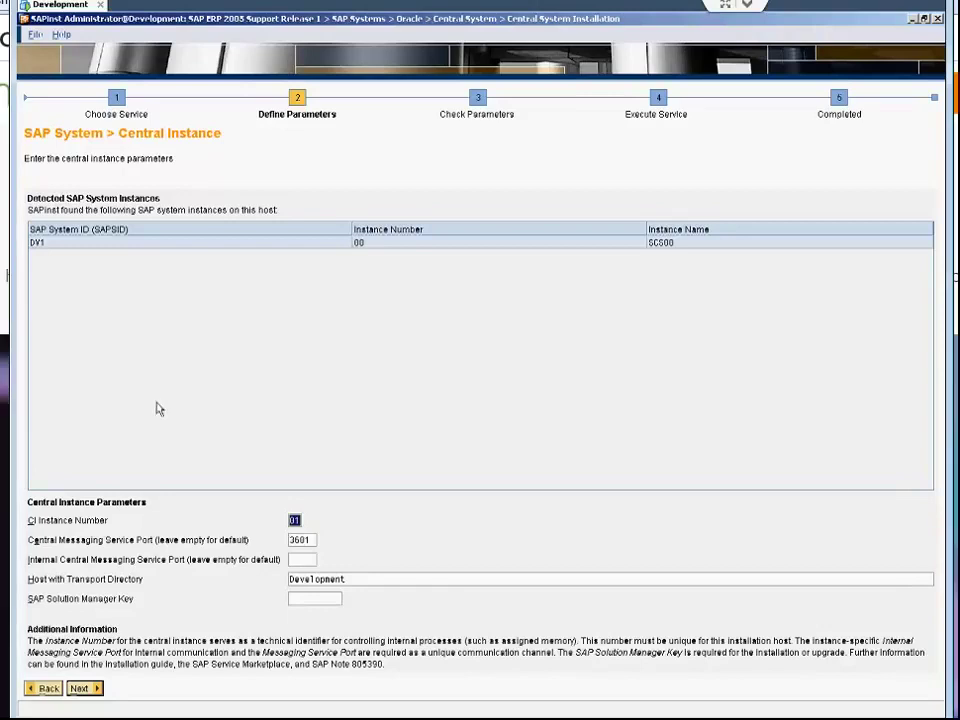
Switch to SAP Solution Manager and open the Other Object selection for product system DV1 to look up its Solution Manager key
left_click(297, 597)
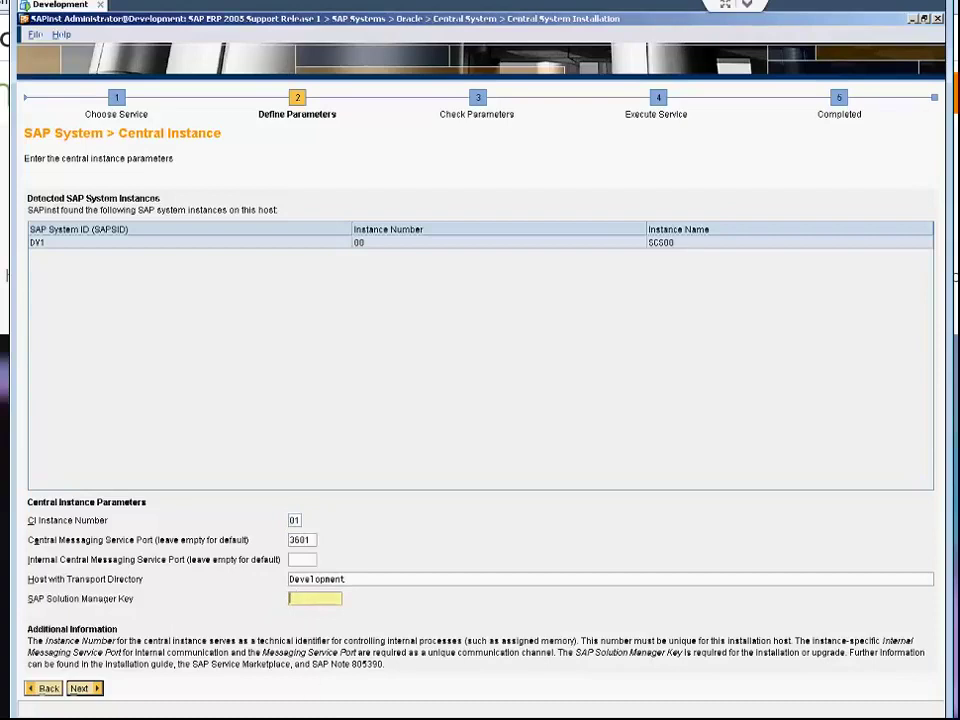
left_click(308, 716)
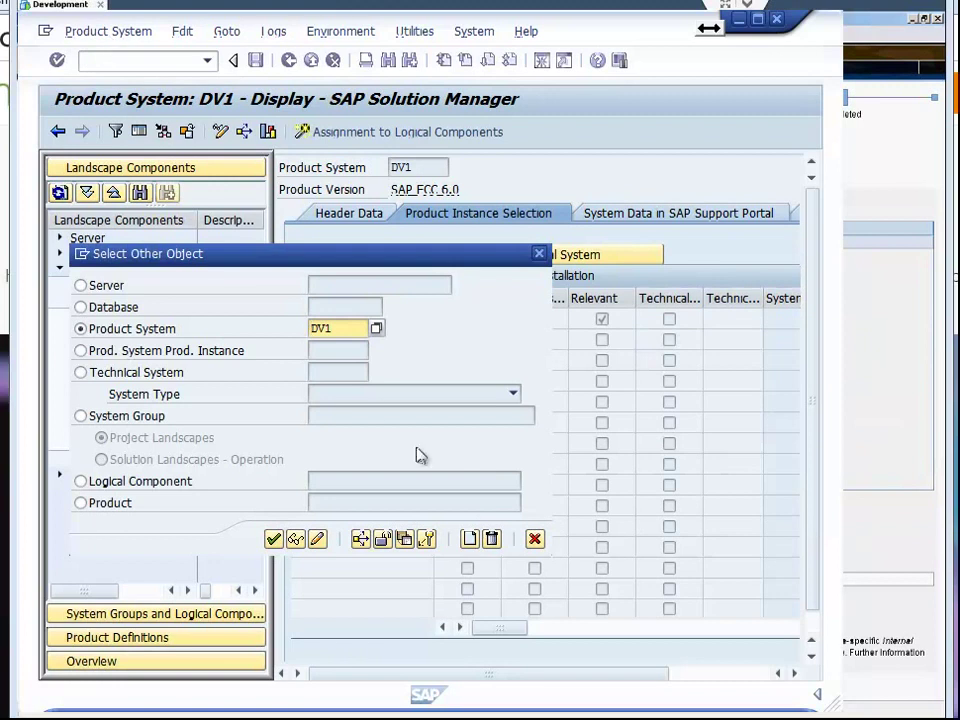
left_click(533, 539)
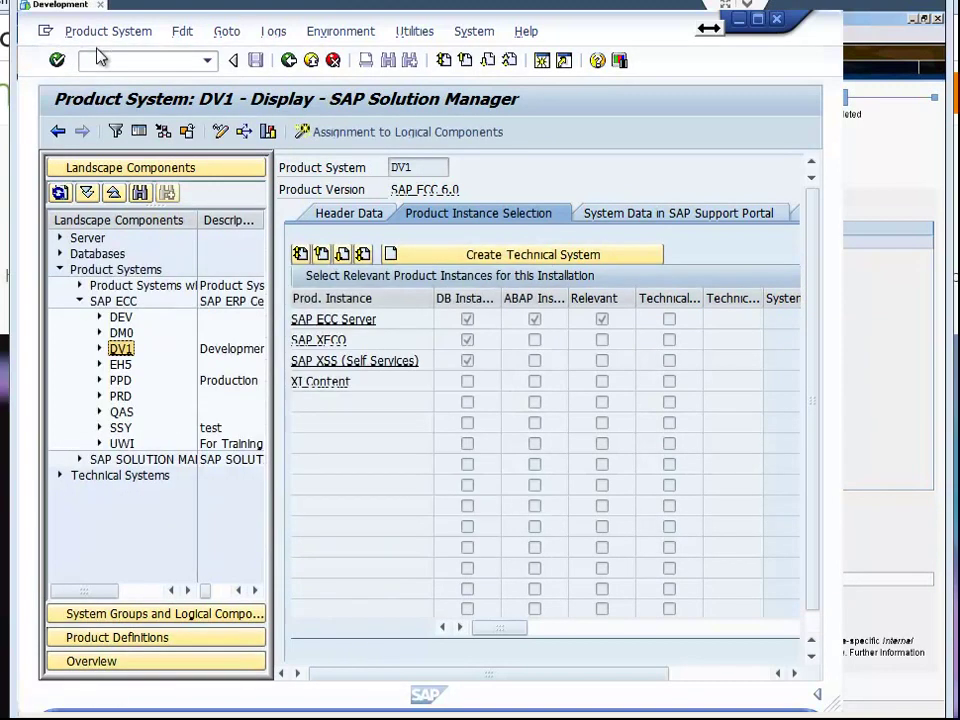
left_click(108, 31)
left_click(104, 57)
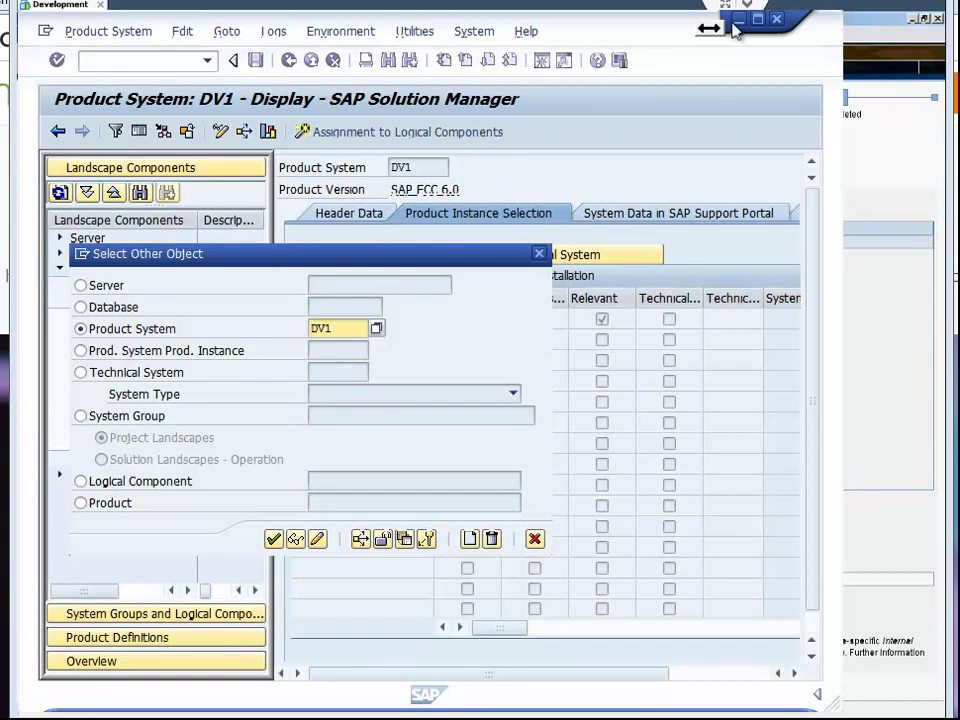
key("Return")
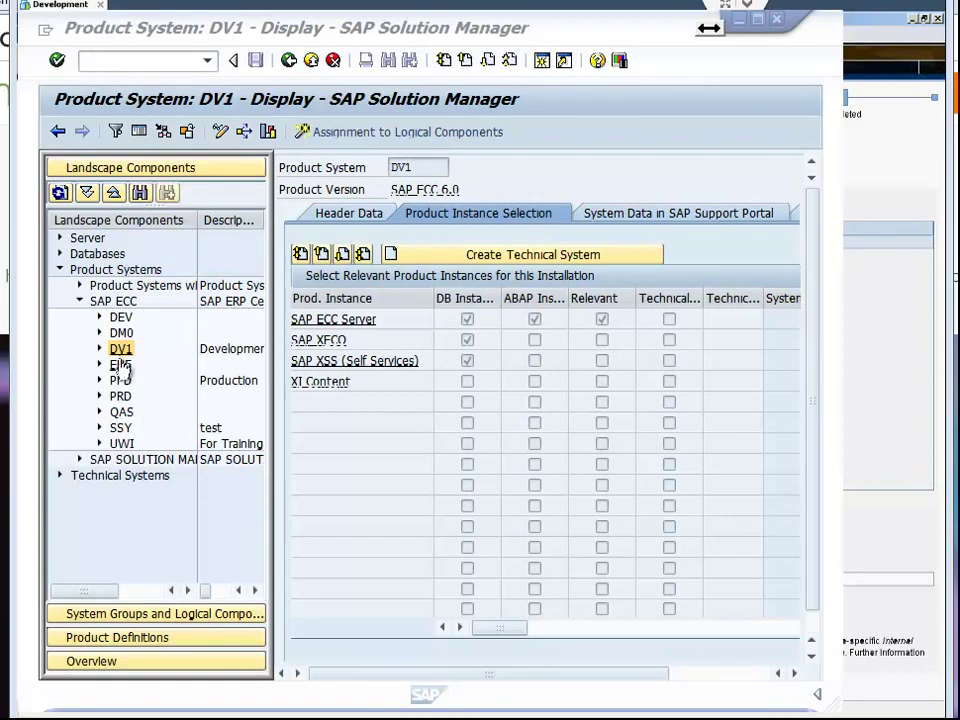
left_click(84, 33)
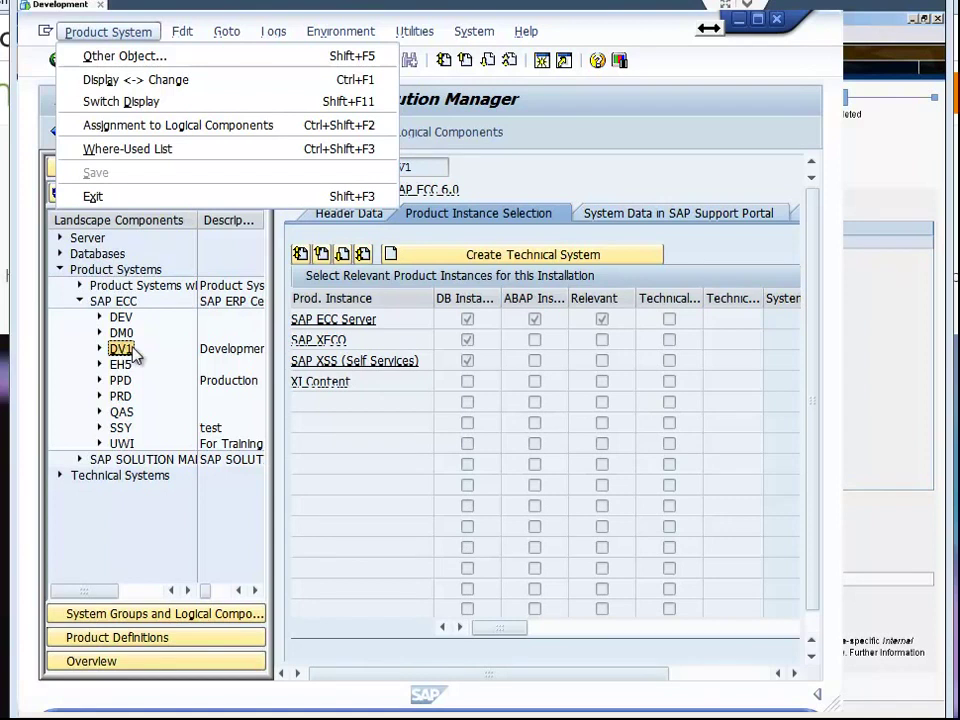
left_click(127, 58)
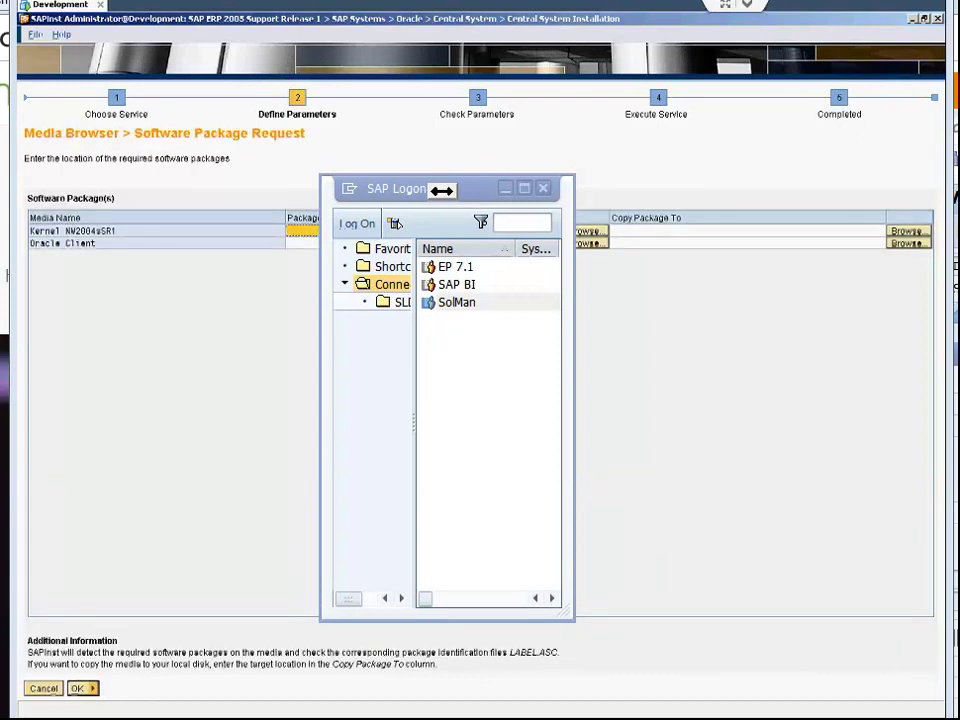
Move the SAP Logon window away and set the Kernel NW2004sSR1 package location to E:\EC\NW_Kernel_JAVA\51031788-1\IM_WINDOWS_I386\LABEL.ASC
left_click_drag(407, 195, 959, 195)
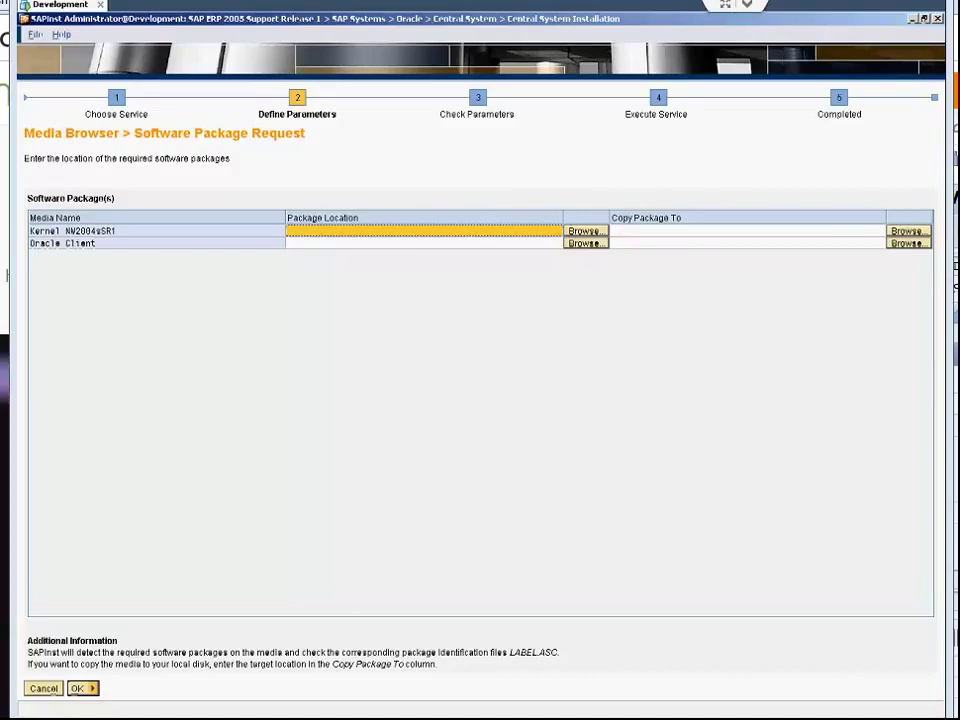
left_click(603, 233)
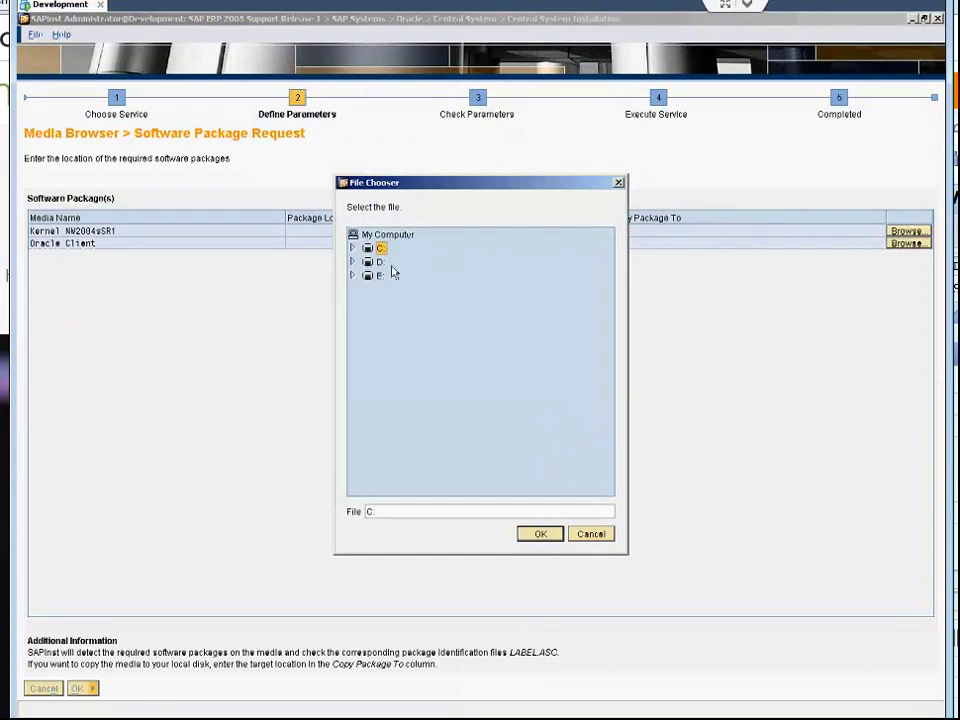
left_click(354, 275)
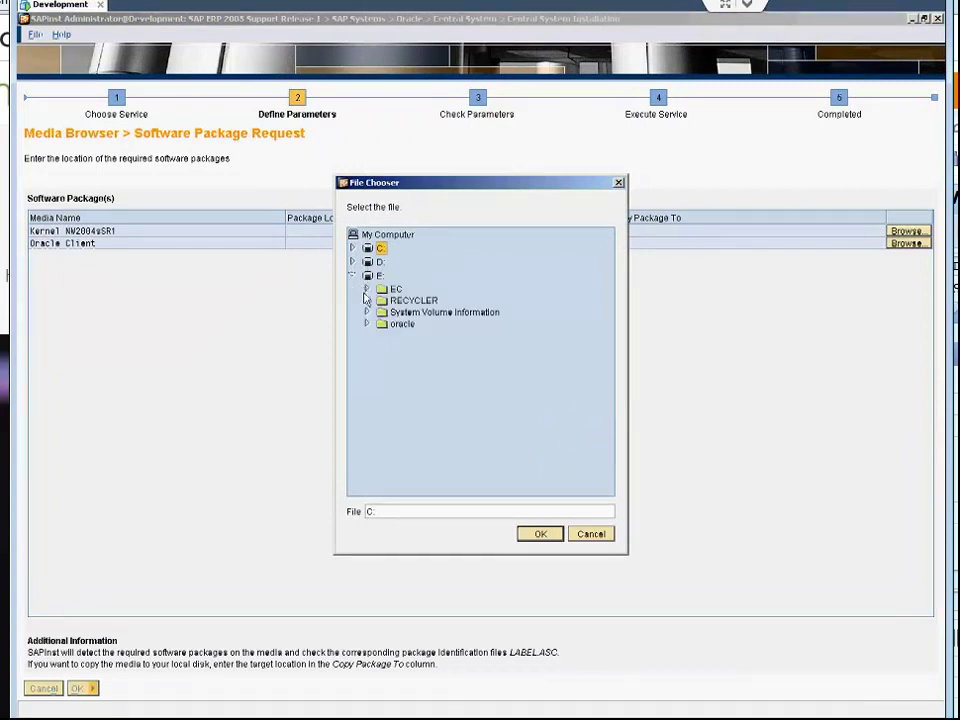
left_click(366, 289)
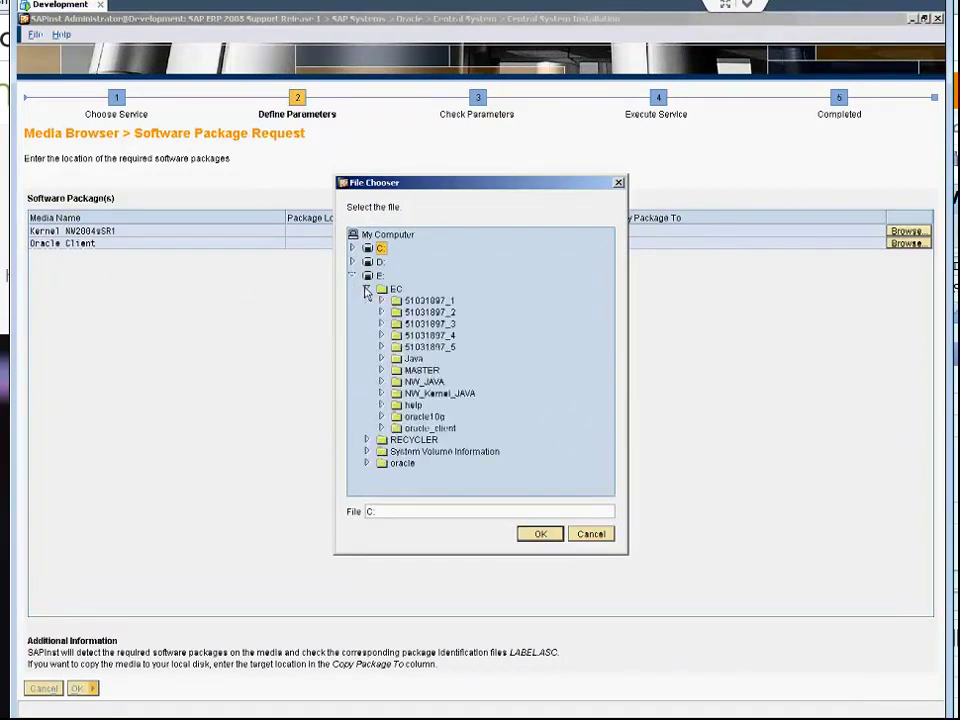
left_click(382, 393)
left_click(423, 405)
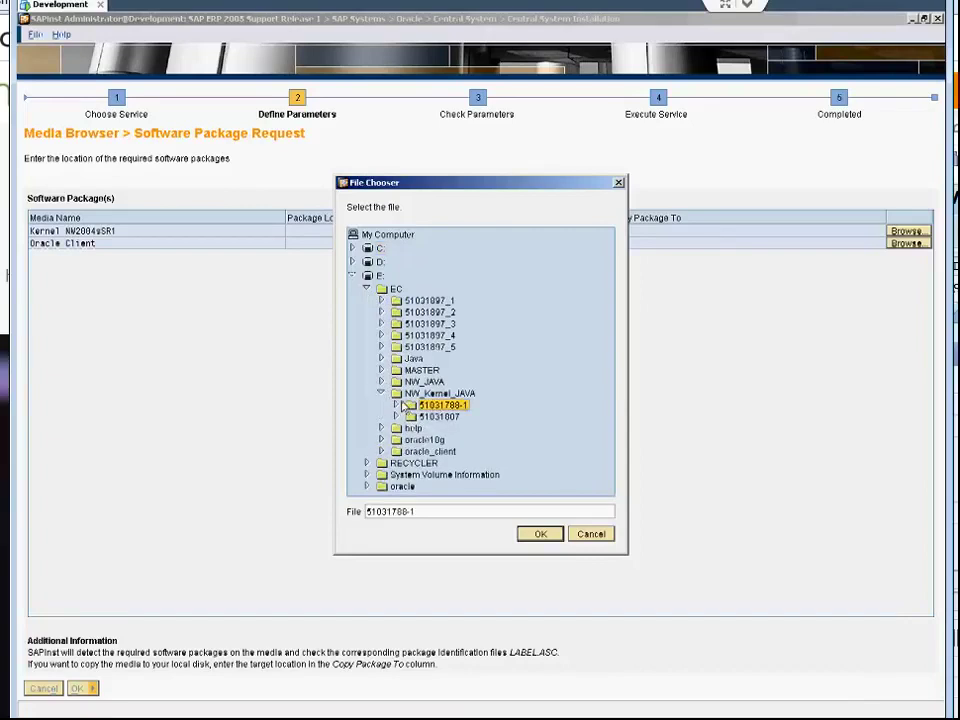
left_click(398, 405)
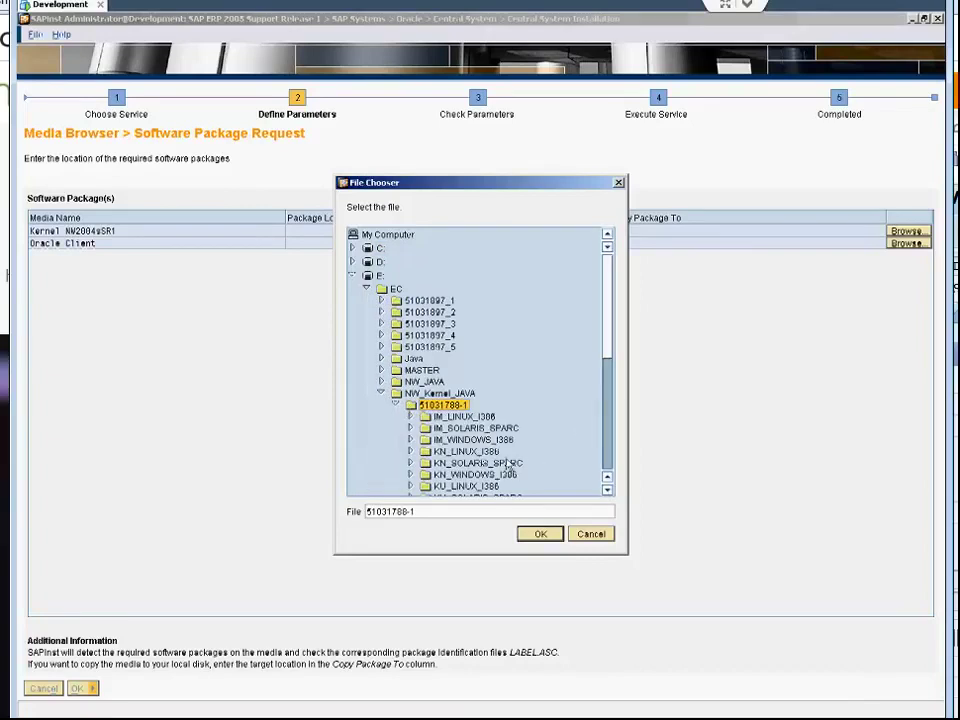
left_click_drag(609, 330, 605, 387)
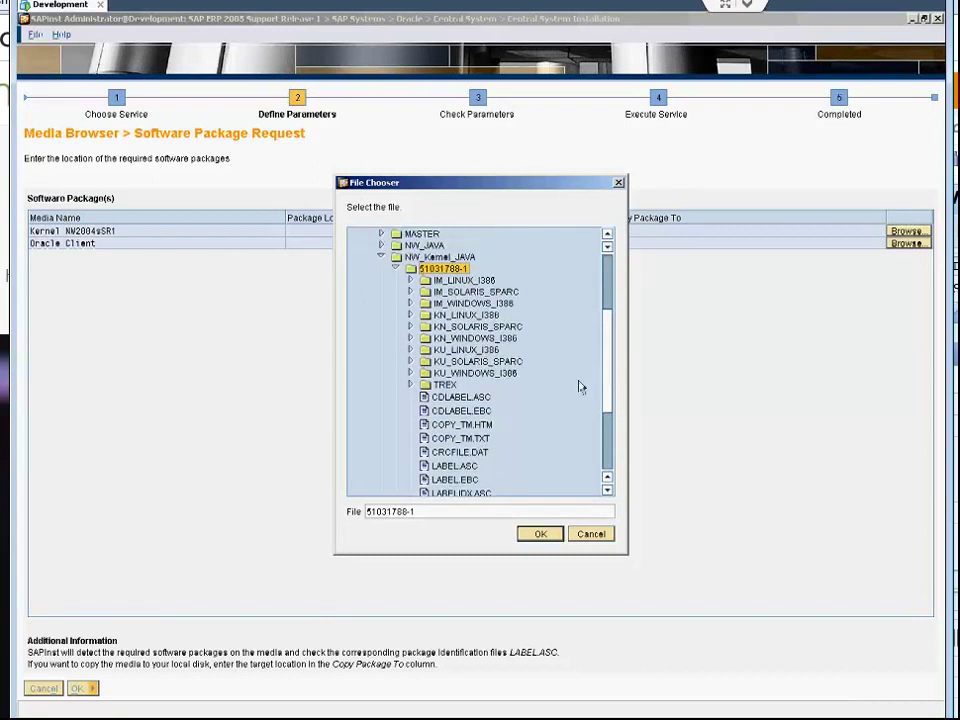
left_click(409, 303)
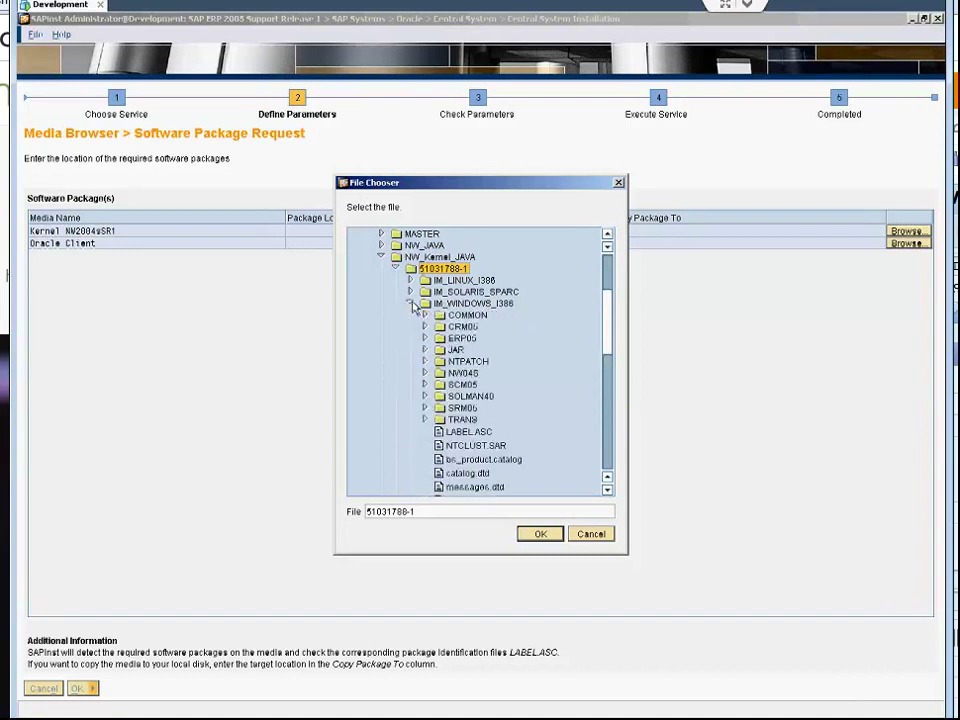
left_click(483, 459)
mouse_move(610, 345)
left_mouse_down()
mouse_move(610, 400)
mouse_move(613, 350)
left_mouse_up()
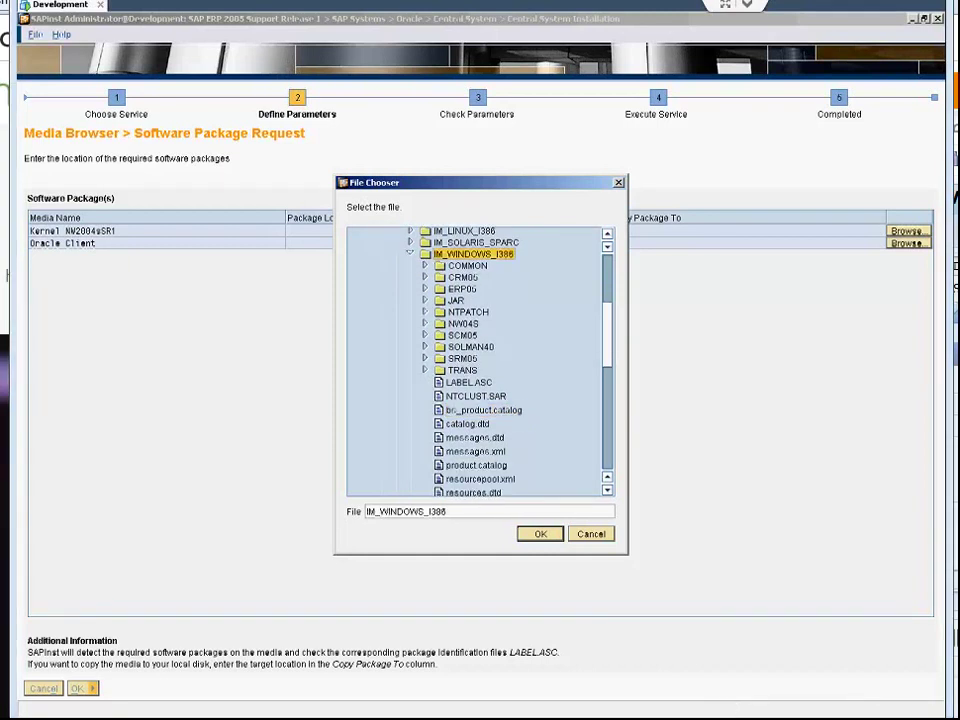
left_click(463, 384)
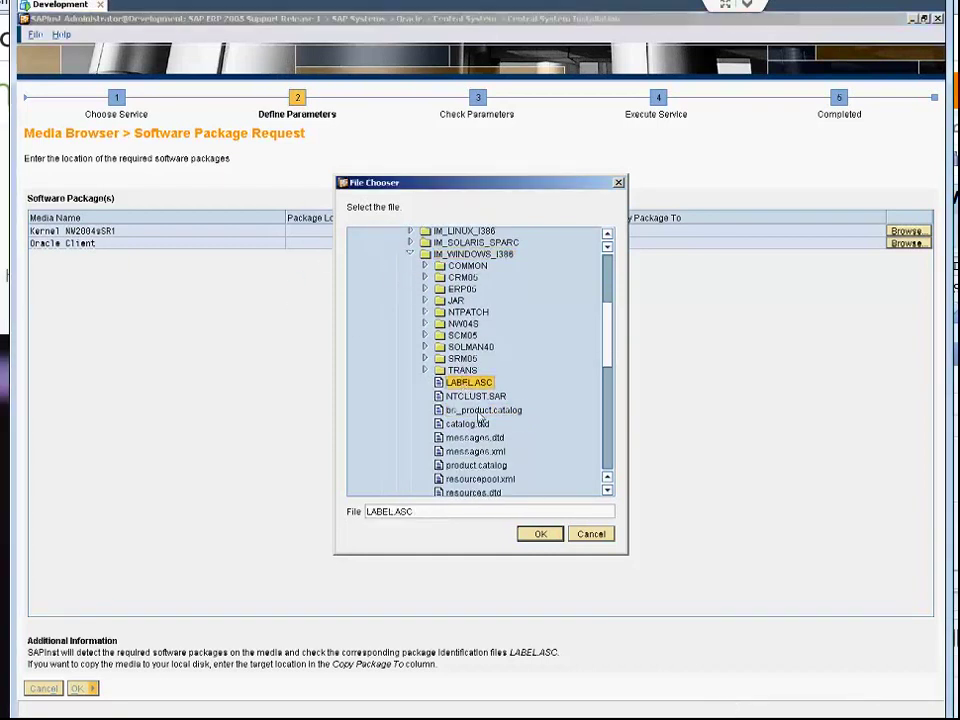
left_click(533, 532)
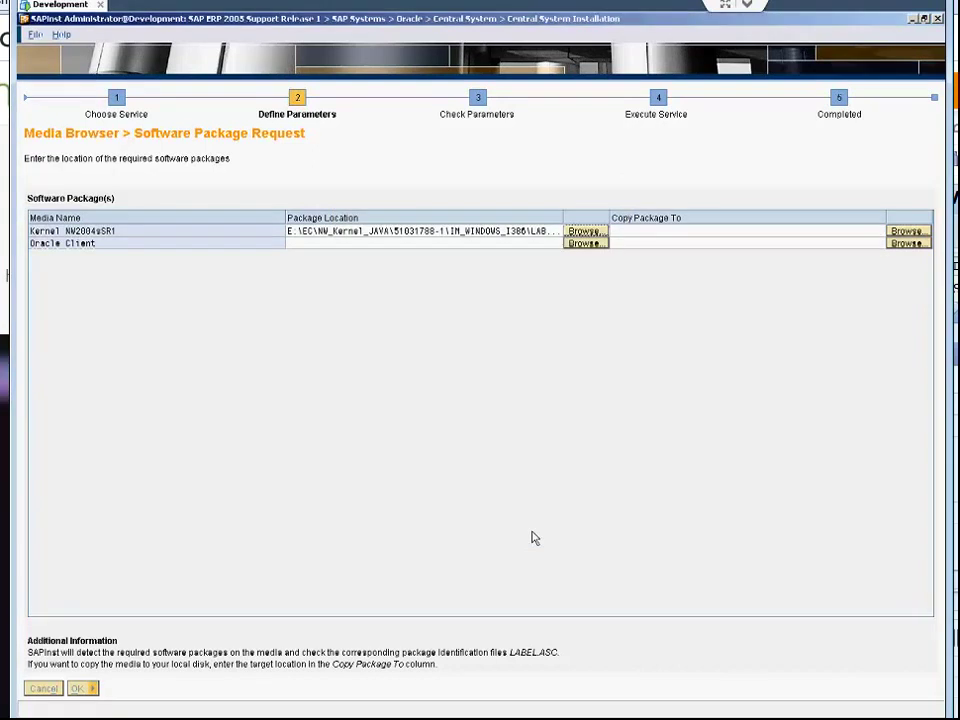
Set the Oracle Client package location to E:\EC\oracle_client\CD_ORACLE_10.2_Client and accept the preselected SAP system archives for unpacking
left_click(587, 244)
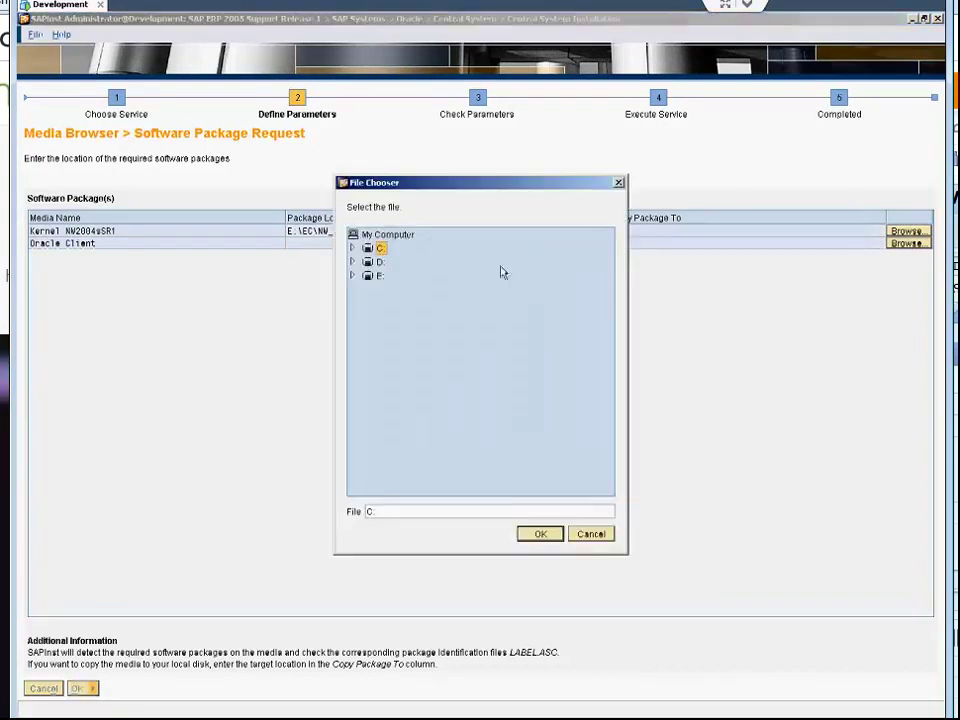
left_click(352, 276)
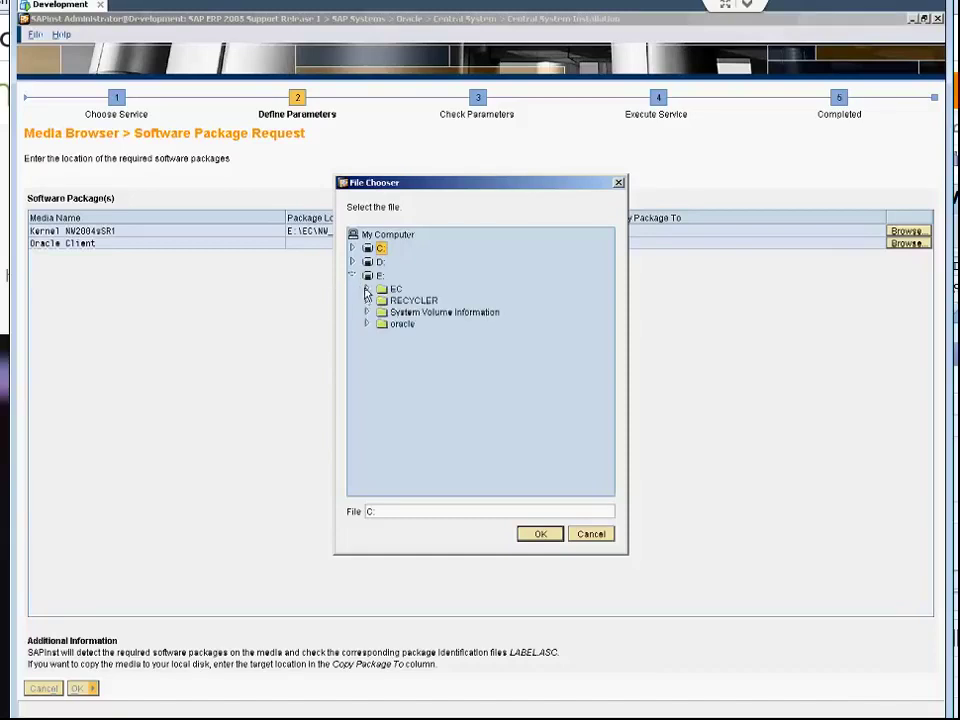
left_click(366, 289)
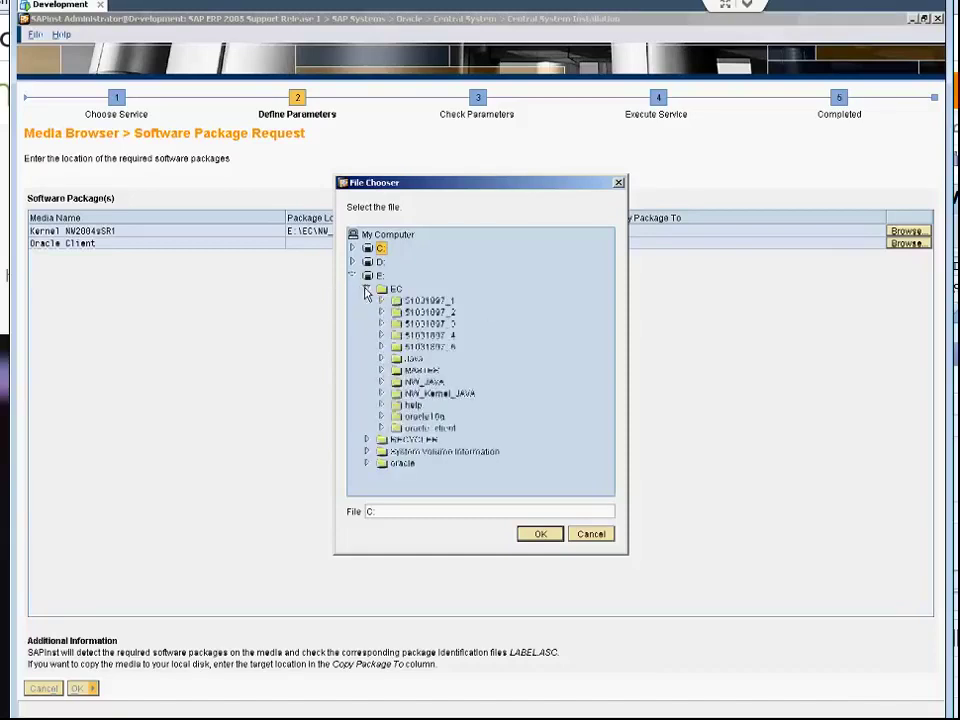
left_click(381, 429)
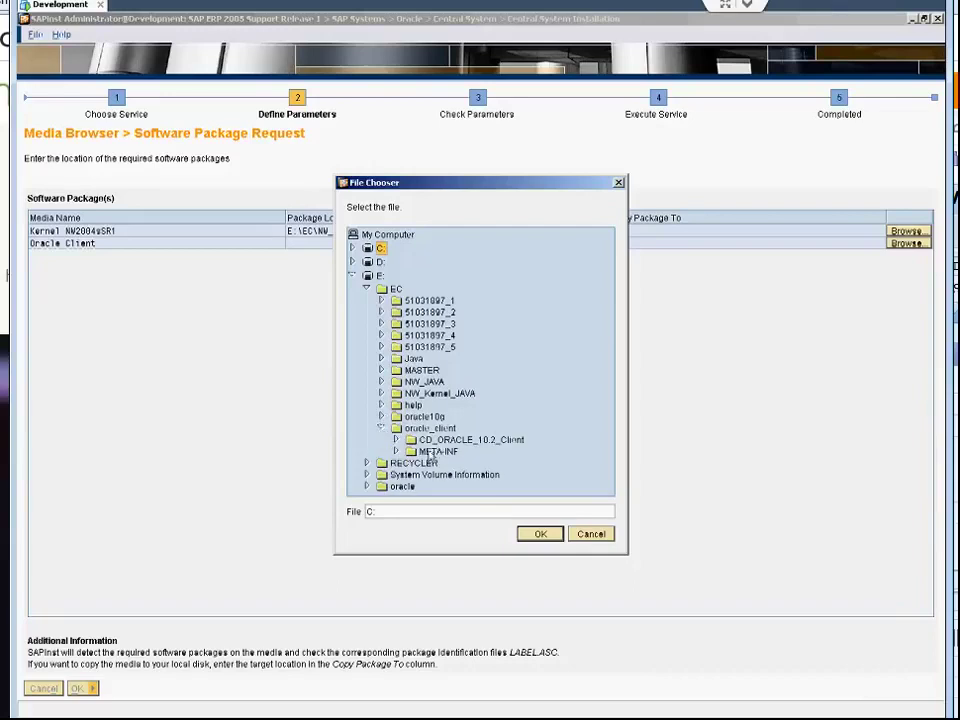
left_click(395, 440)
left_click(462, 440)
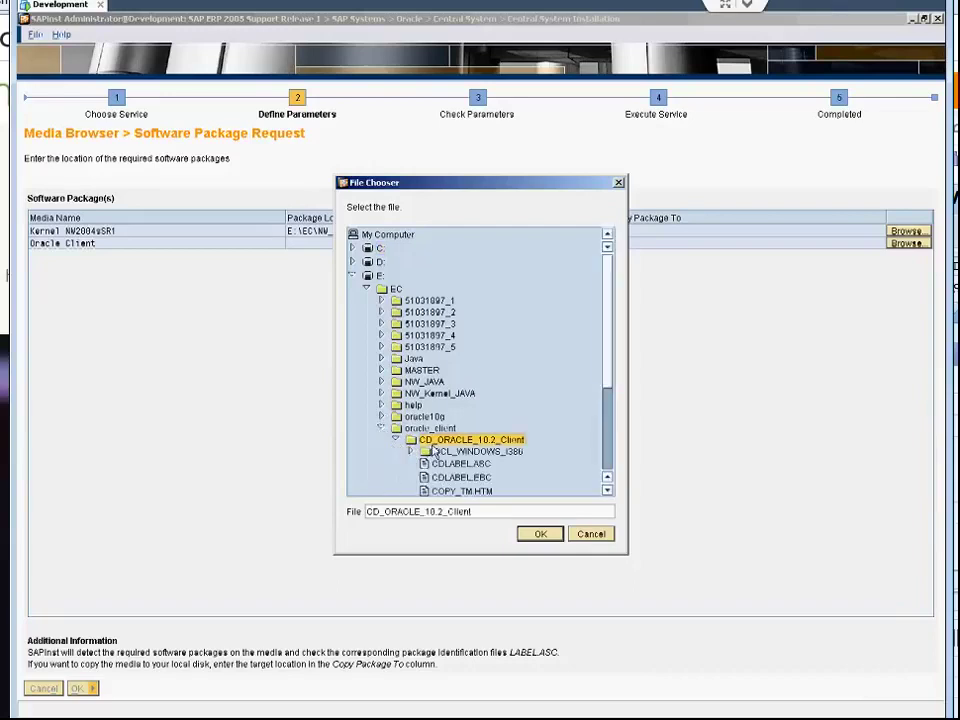
left_click(555, 540)
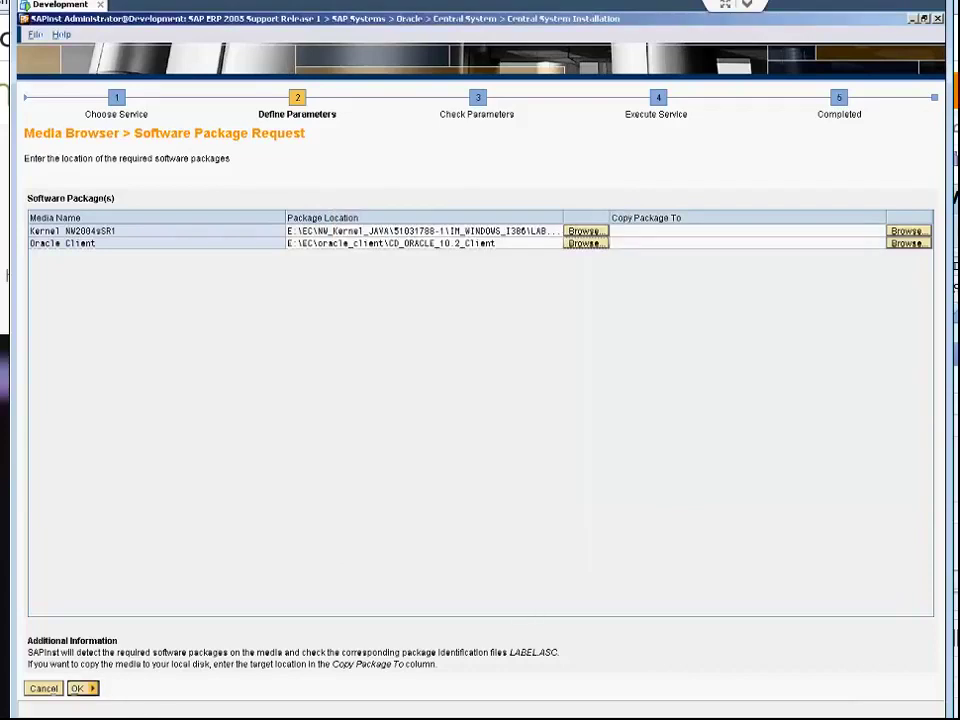
left_click(79, 688)
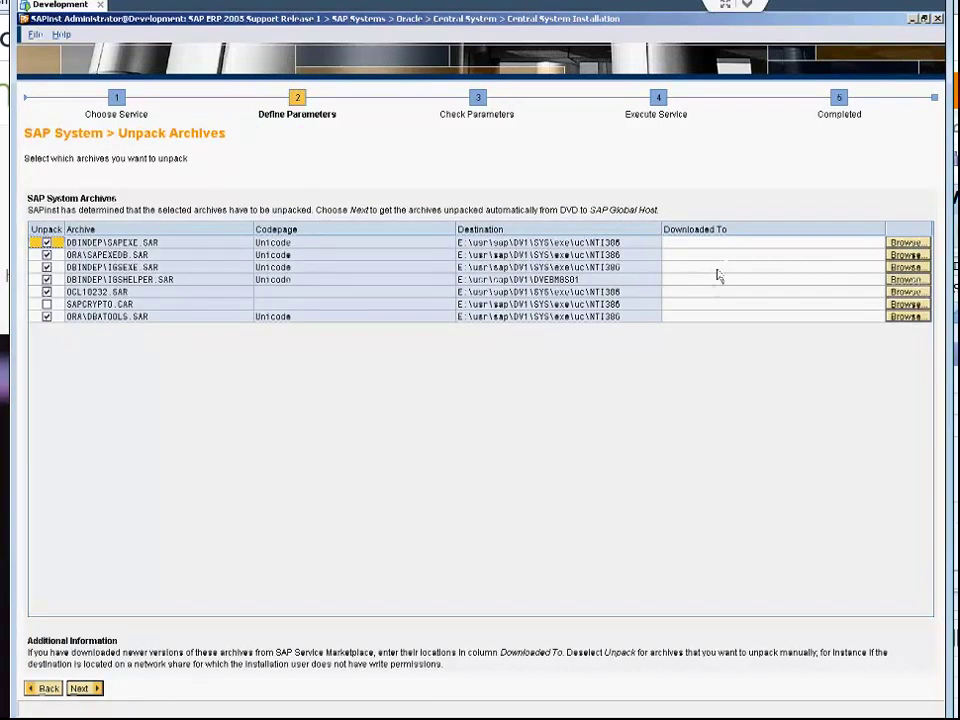
left_click(80, 688)
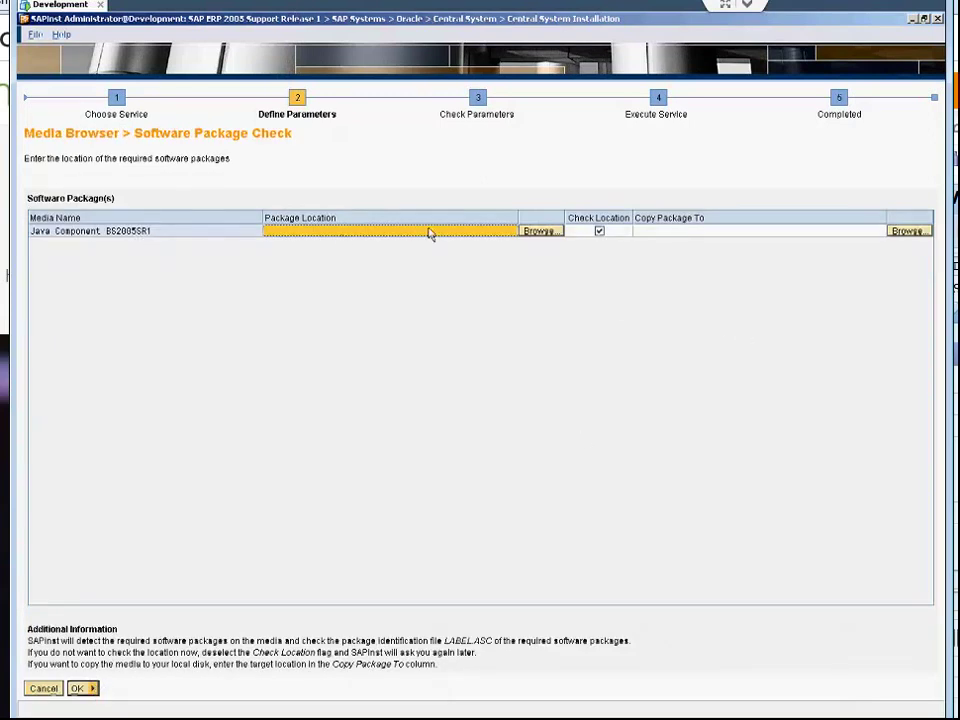
Set the Java Component BS2005SR1 package location to E:\EC\NW_Kernel_JAVA\51031807 and accept it
left_click(540, 231)
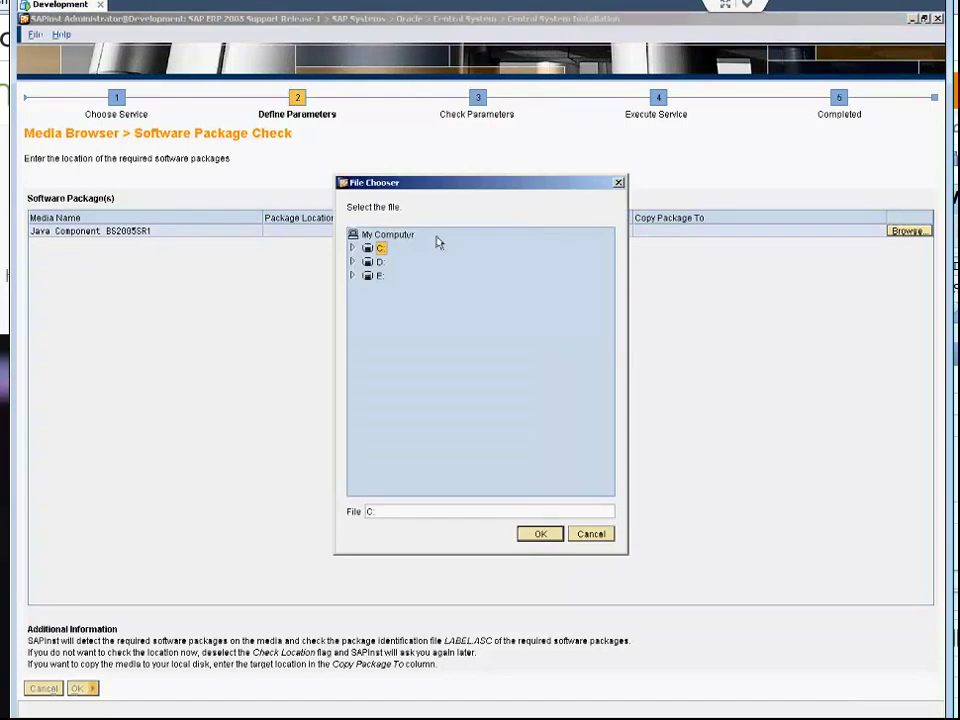
left_click(352, 277)
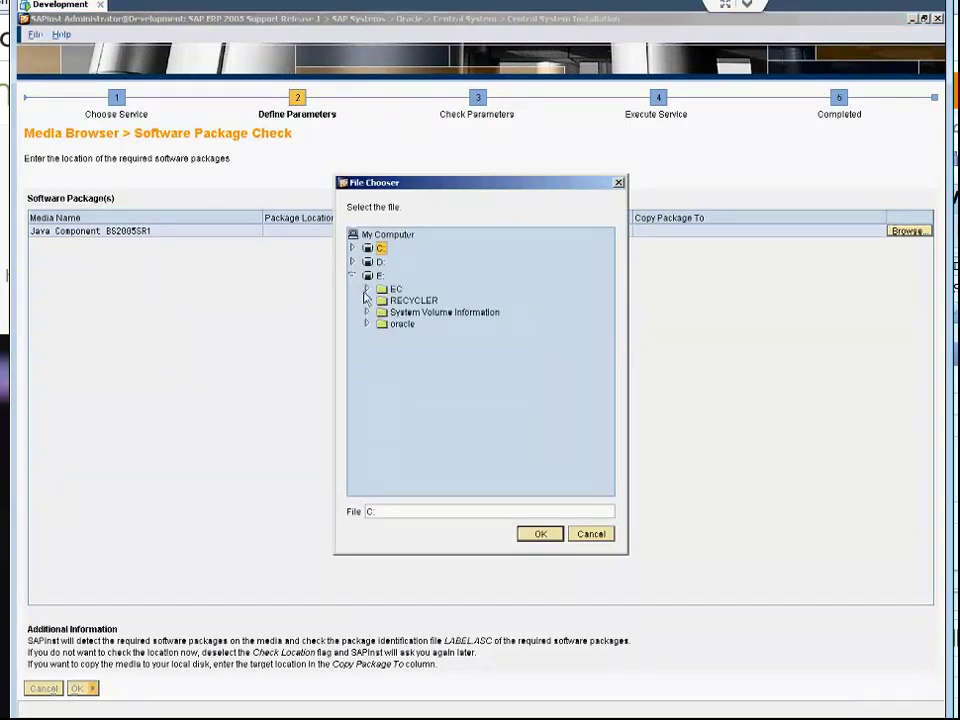
left_click(366, 289)
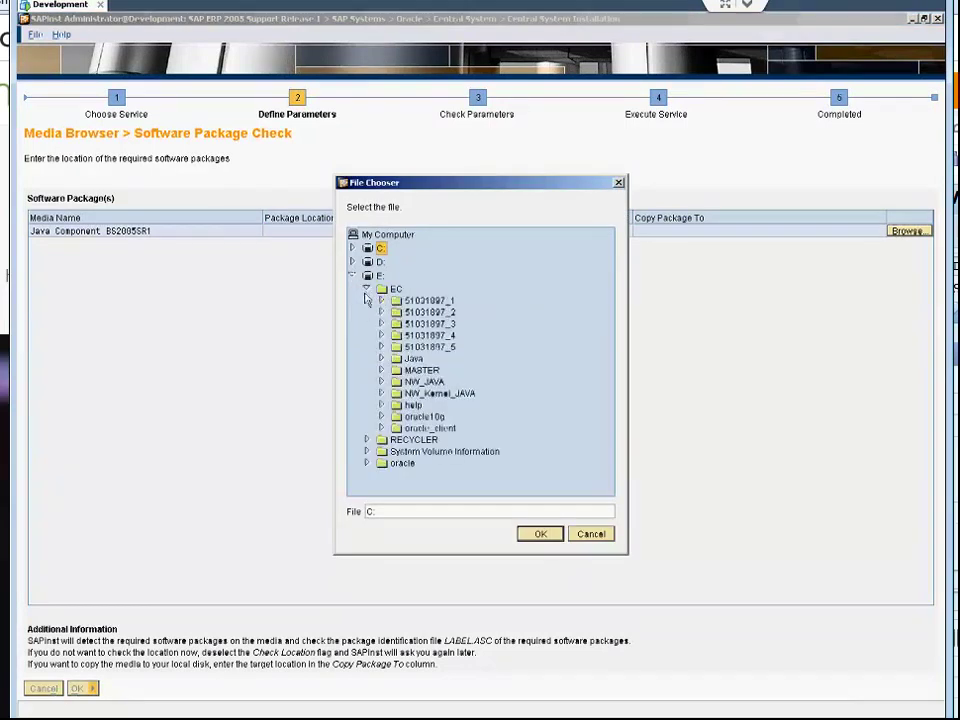
left_click(381, 383)
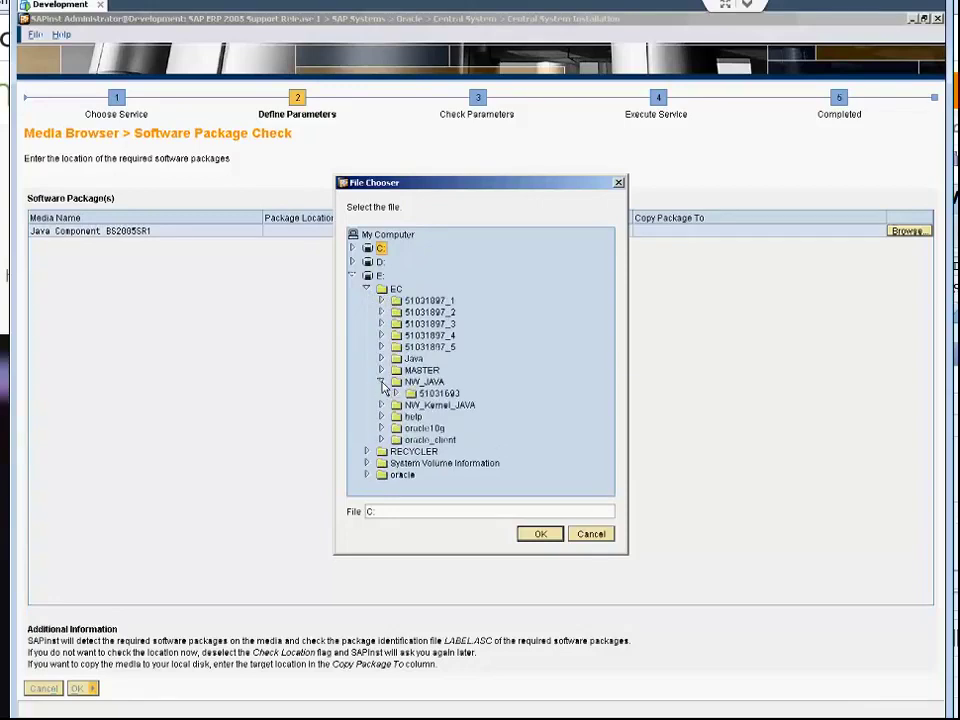
left_click(381, 405)
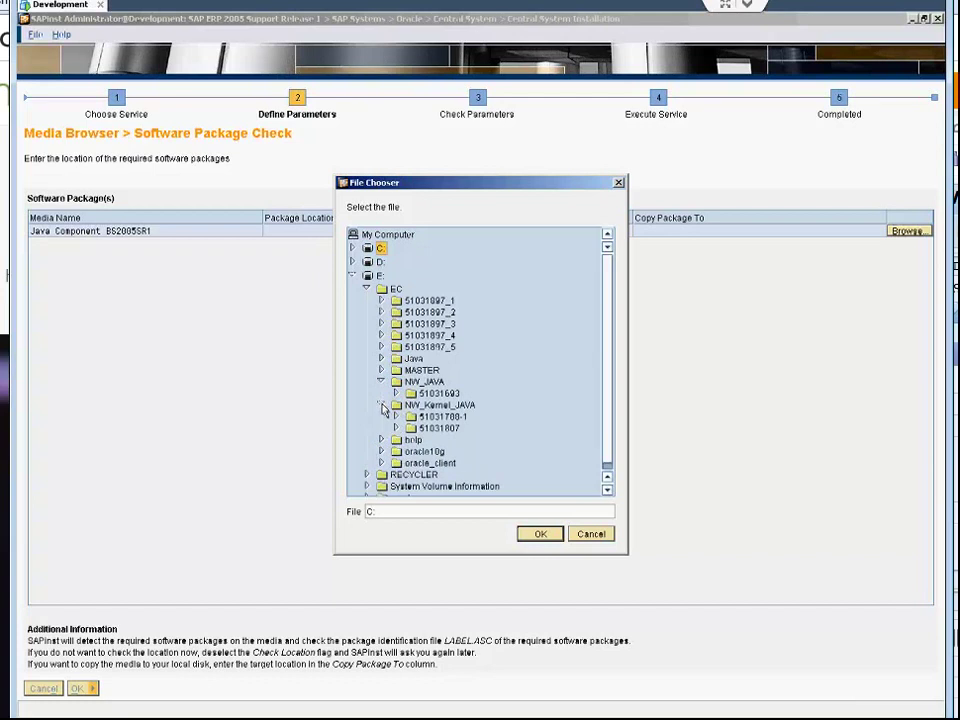
left_click(395, 429)
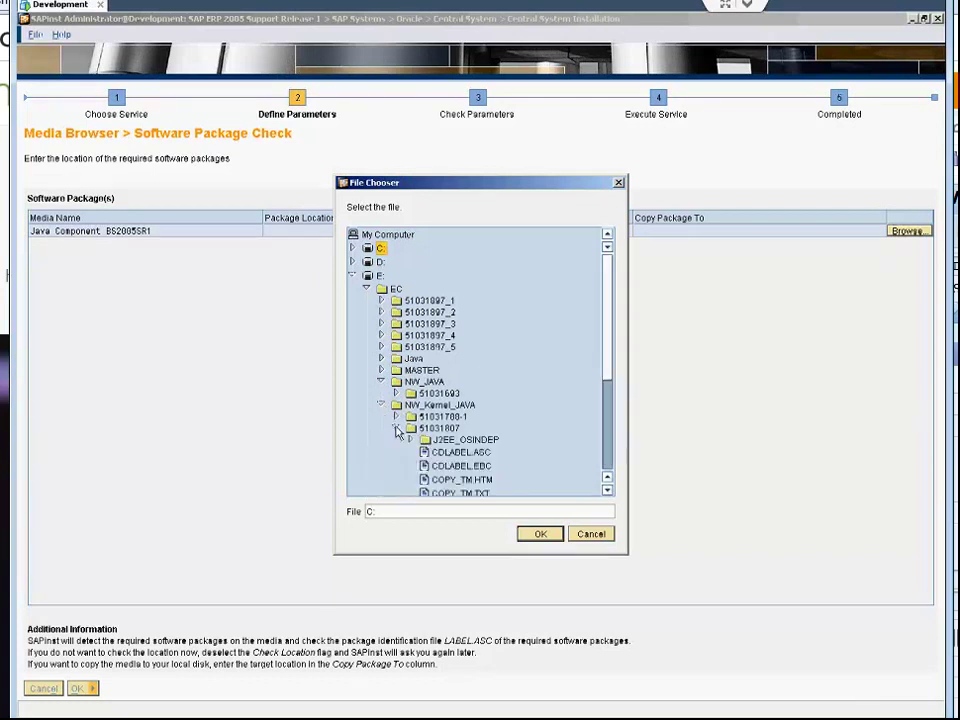
left_click(434, 429)
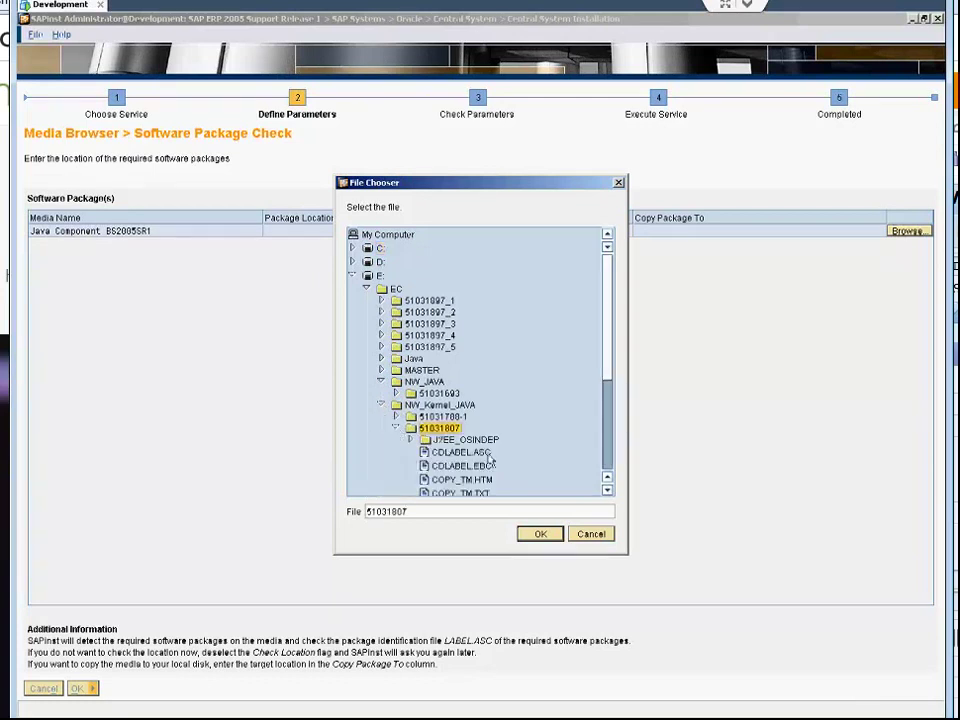
left_click(542, 533)
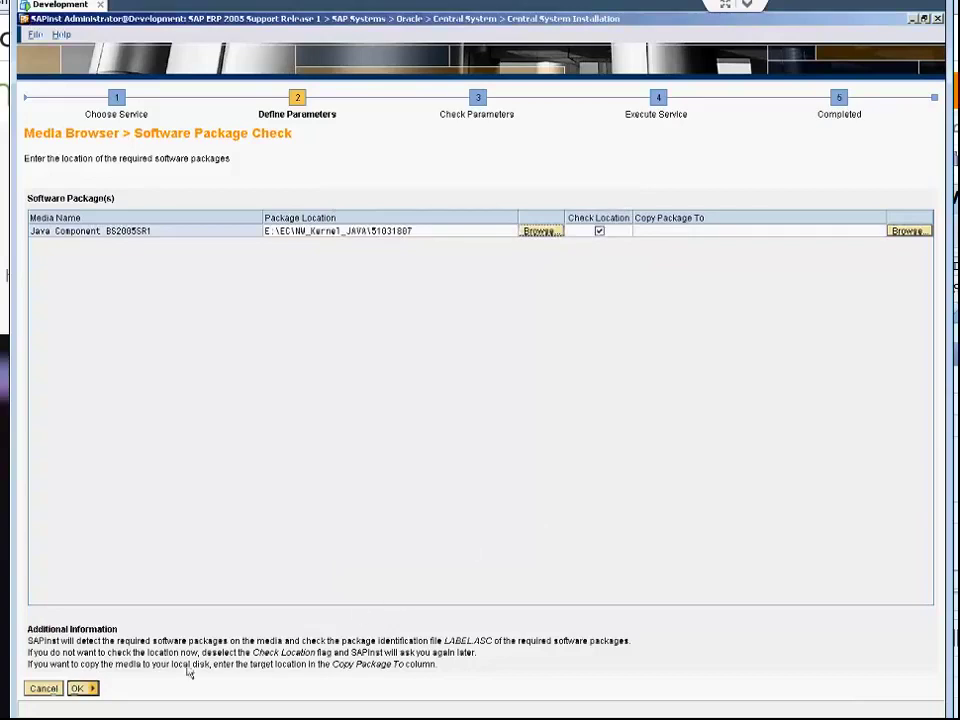
left_click(74, 689)
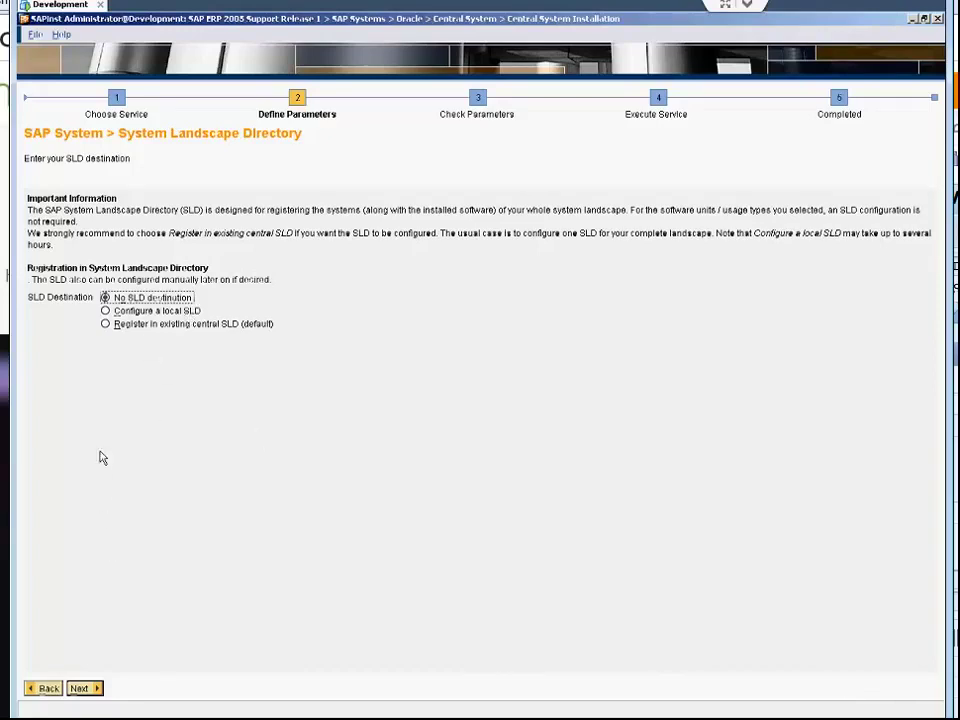
Keep No SLD destination as the SLD setting and start the installation from the parameter summary without revising any section
left_click(86, 689)
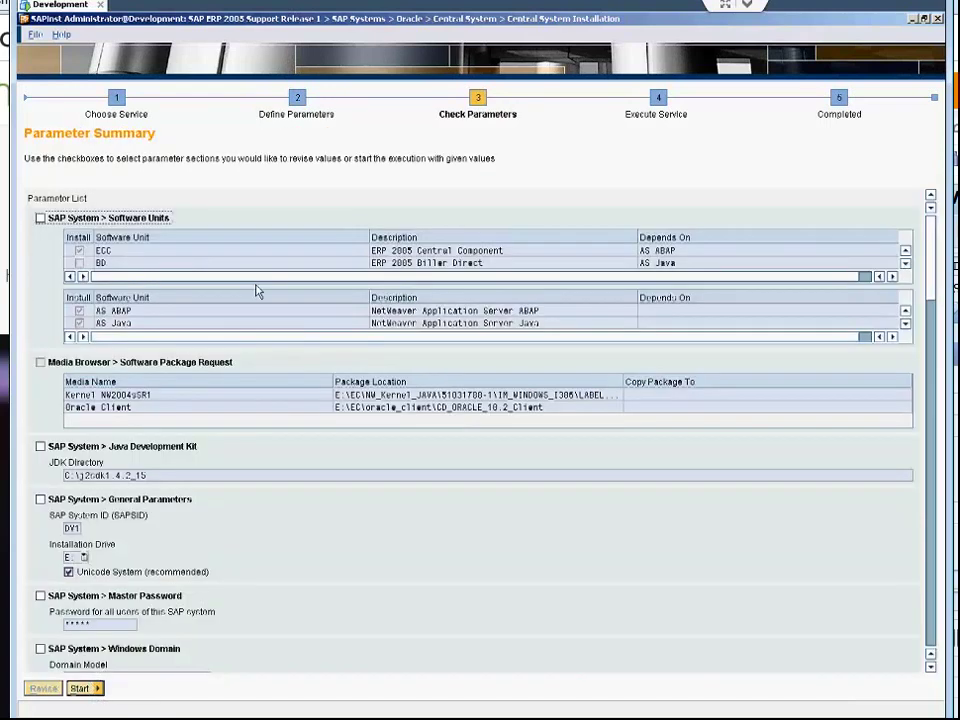
scroll(256, 291, "down", 3)
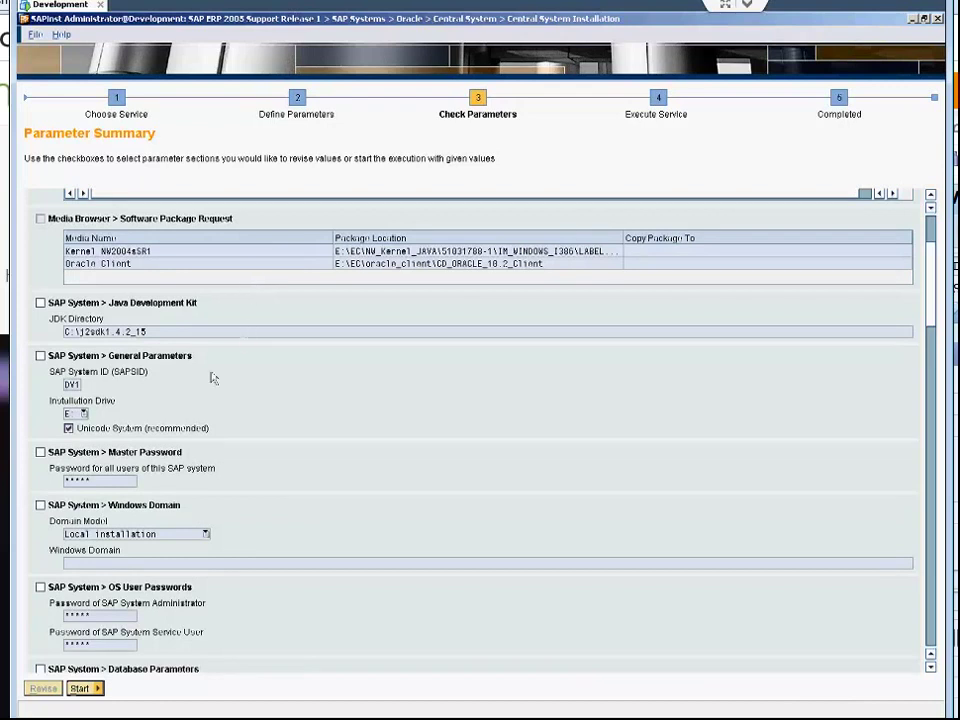
left_click(40, 506)
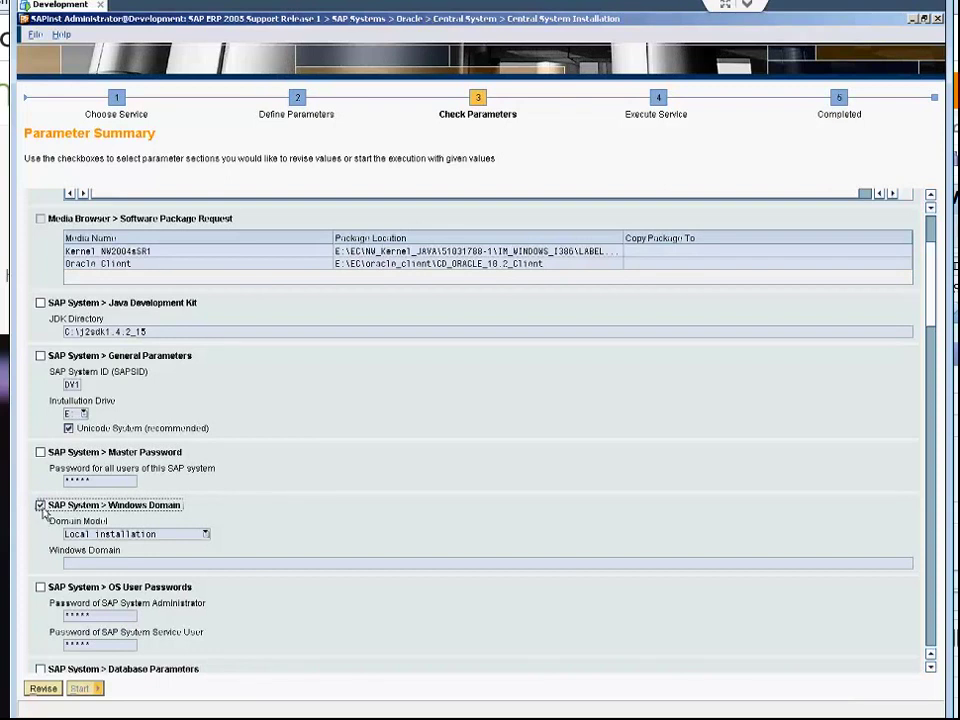
left_click(40, 506)
left_click(80, 688)
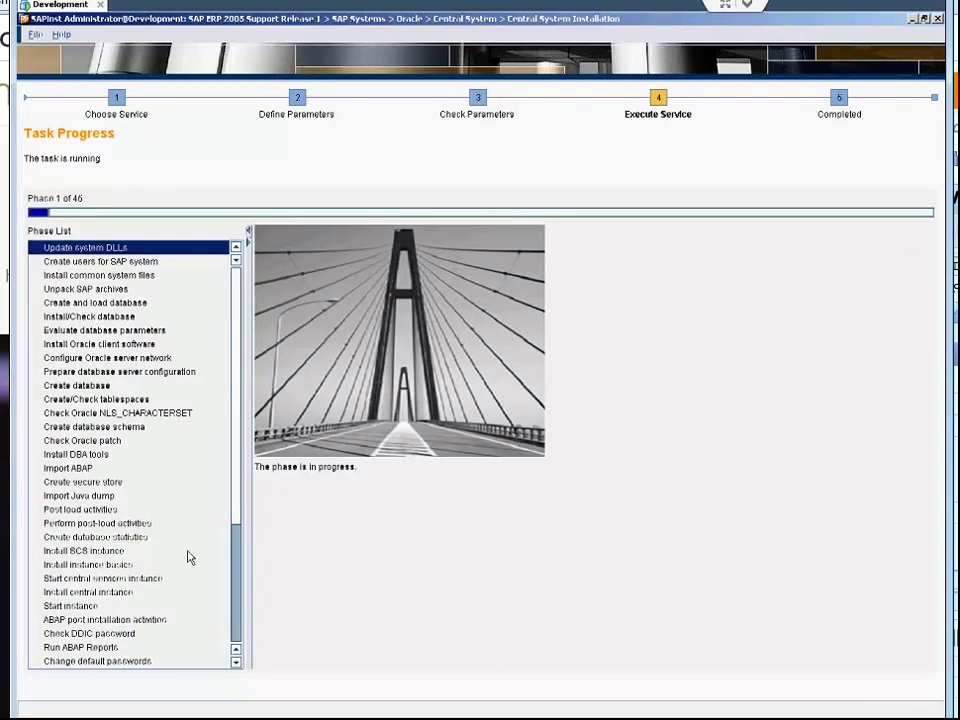